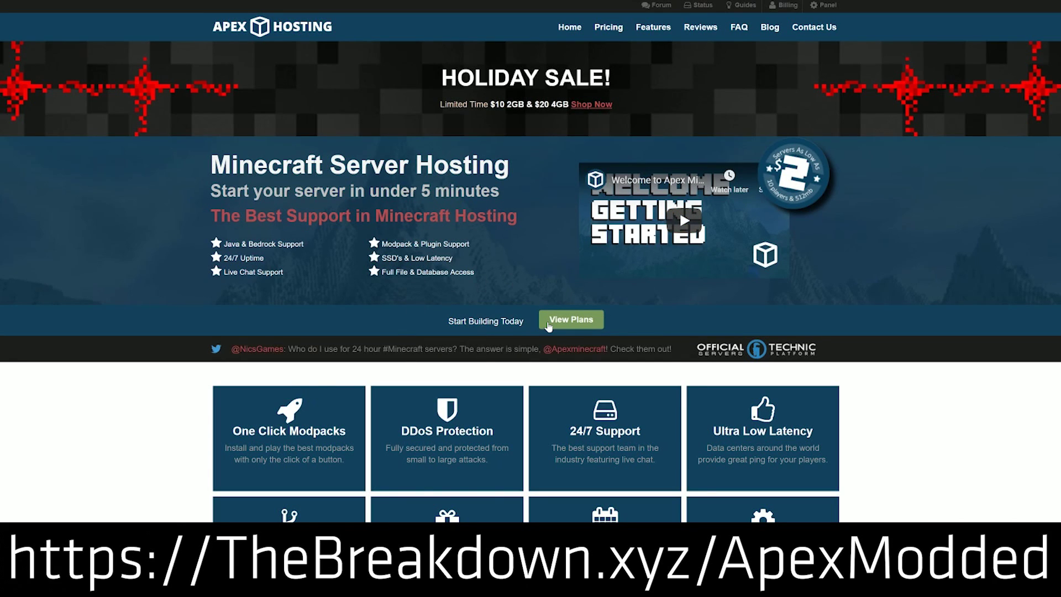
Open the Minecraft server hosting plans and look through the billing cycles and prices
left_click(550, 326)
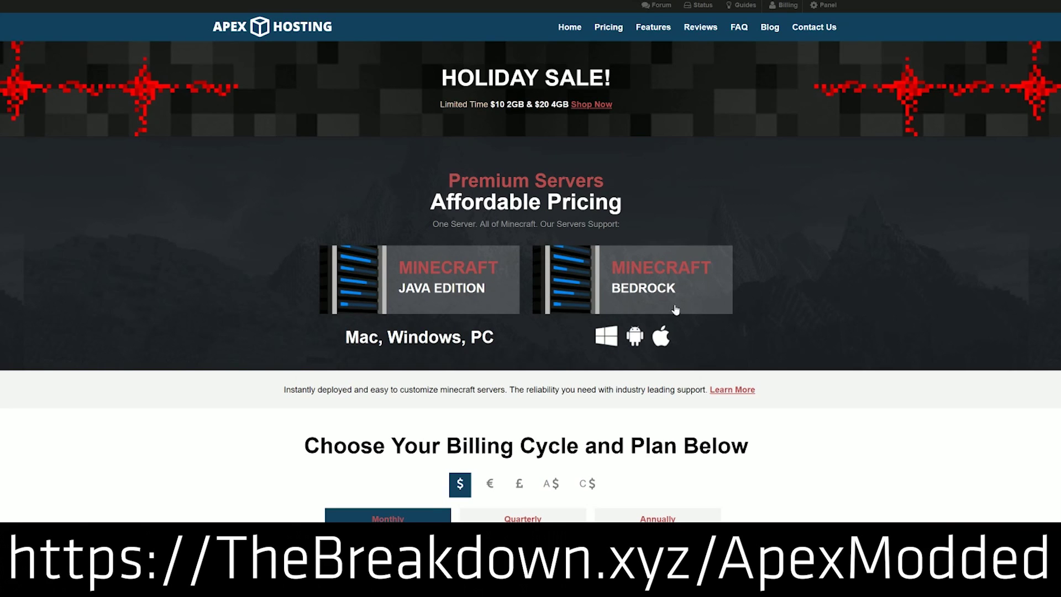
scroll(275, 166, "down", 7)
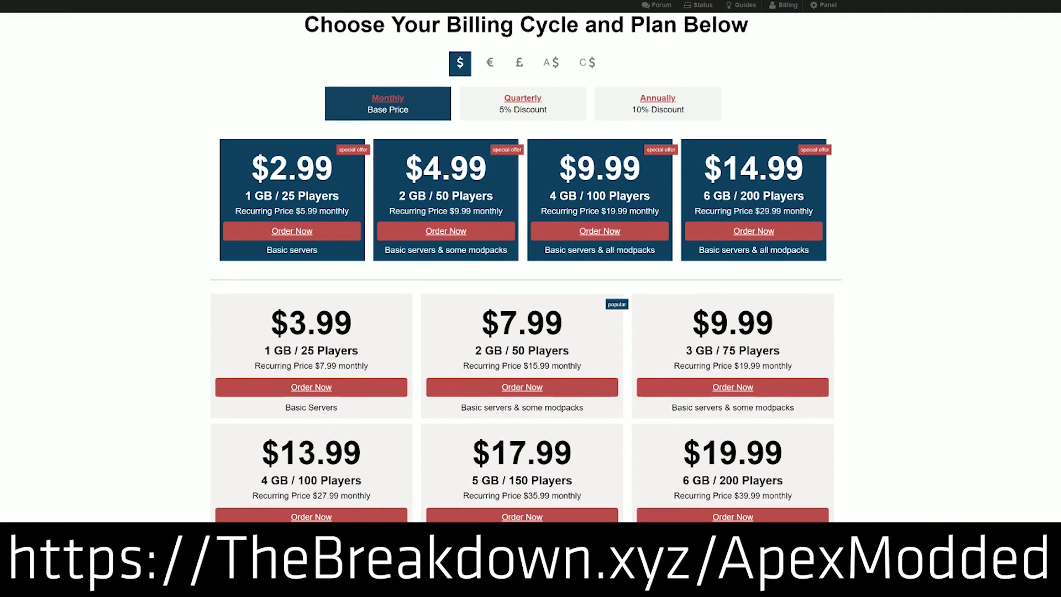
scroll(776, 203, "up", 7)
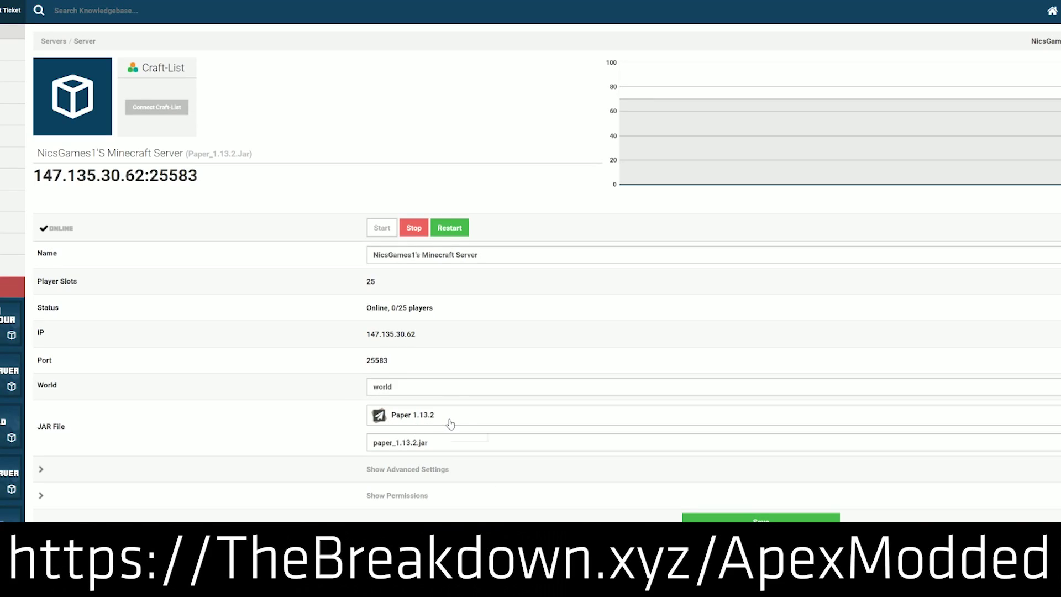
Set the server's JAR file to the Roguelike Adventures & Dungeons modpack, accept the modpack change and save the server settings
left_click(451, 424)
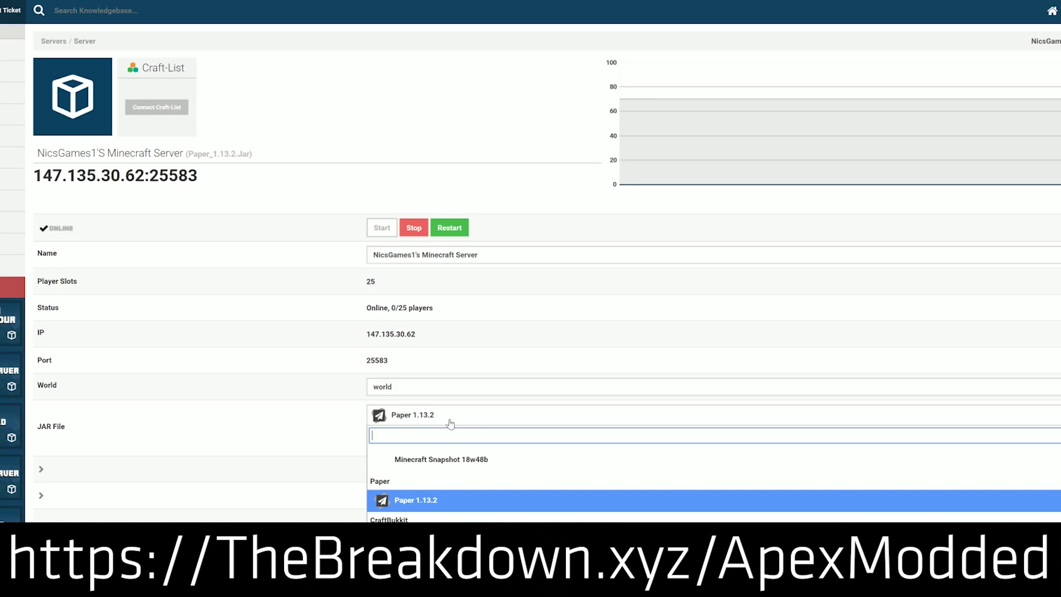
scroll(453, 514, "down", 3)
scroll(442, 504, "down", 10)
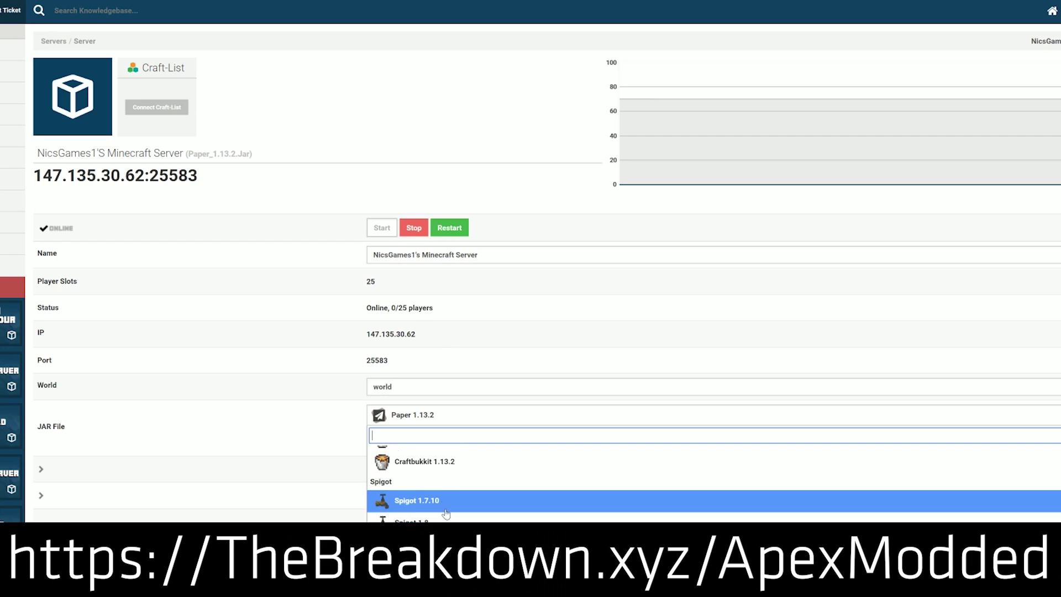
scroll(442, 504, "down", 6)
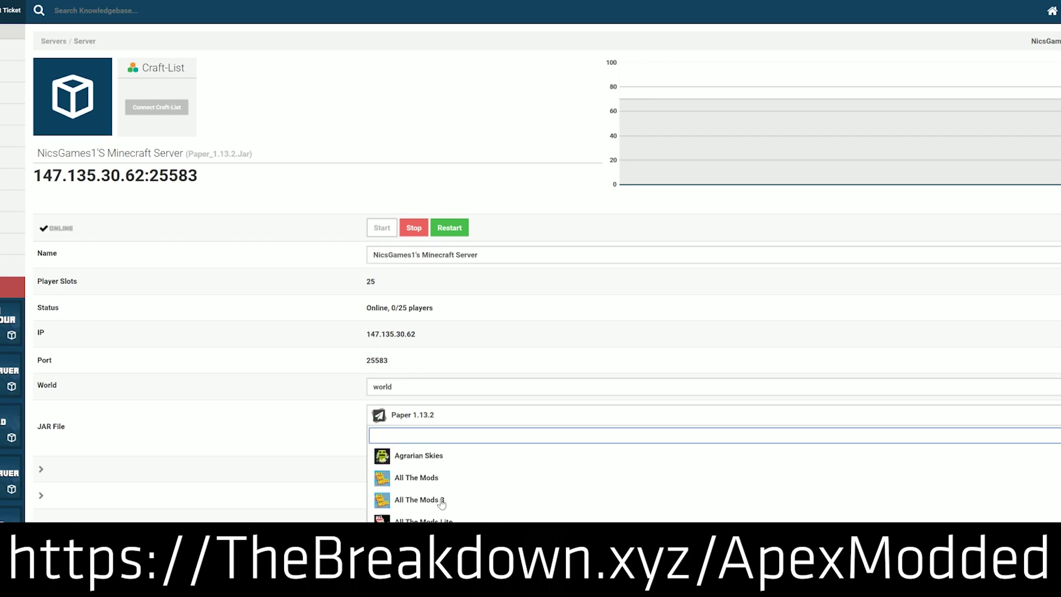
scroll(441, 504, "up", 4)
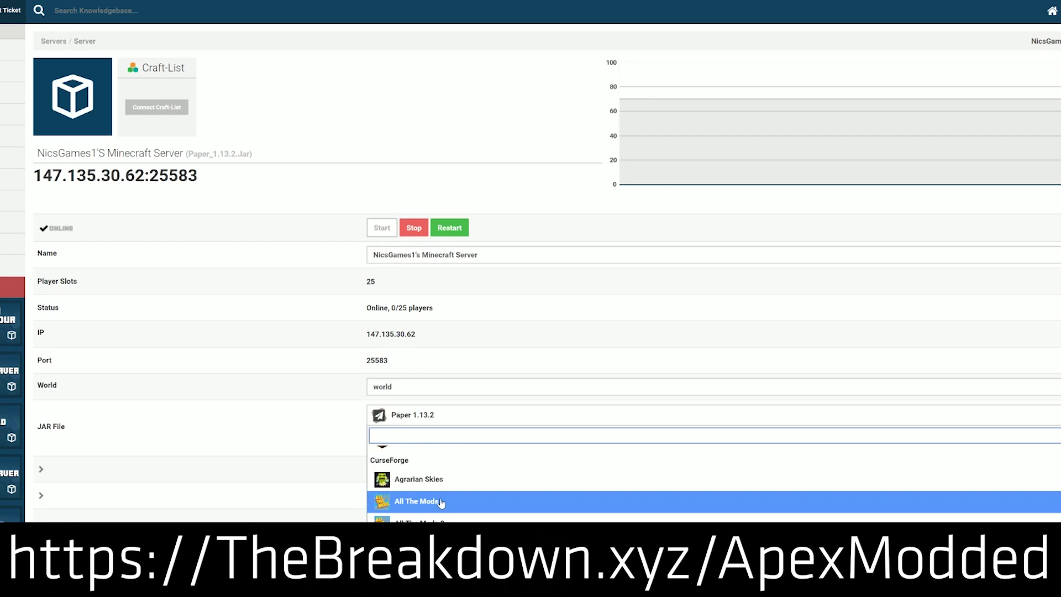
scroll(441, 501, "down", 7)
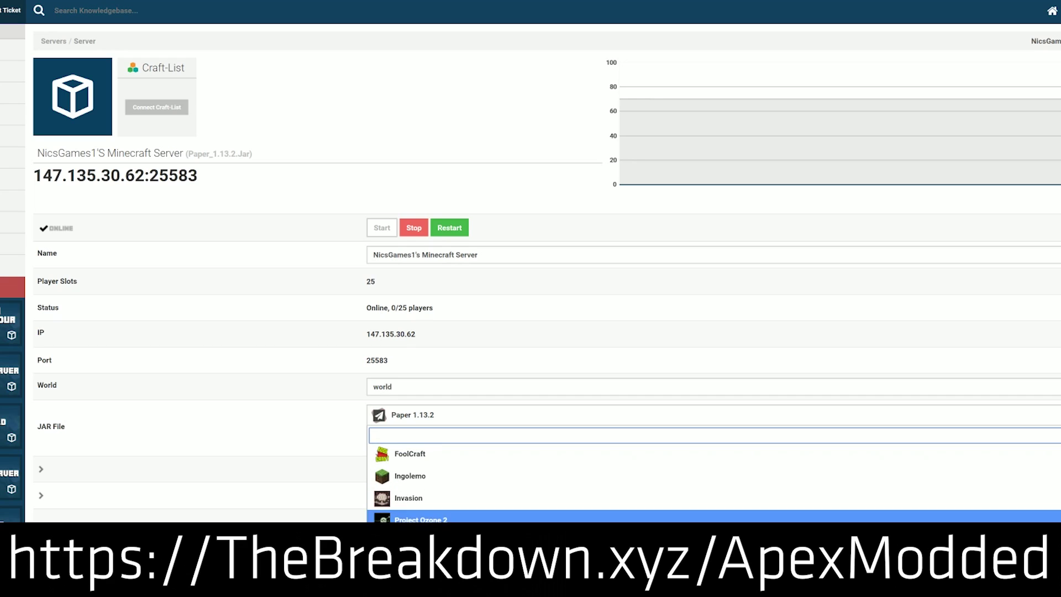
scroll(389, 506, "down", 2)
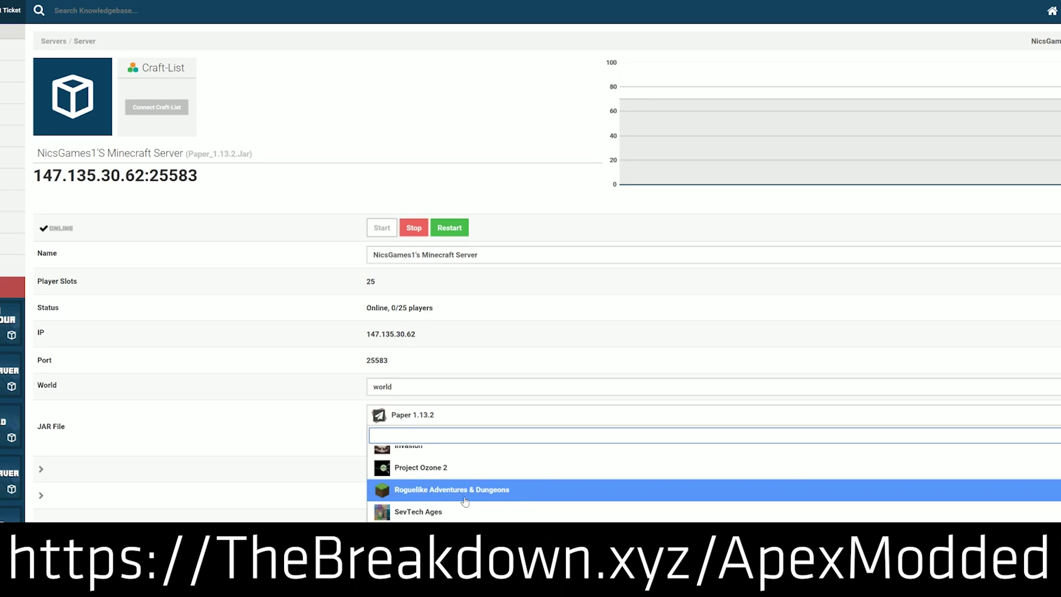
left_click(491, 496)
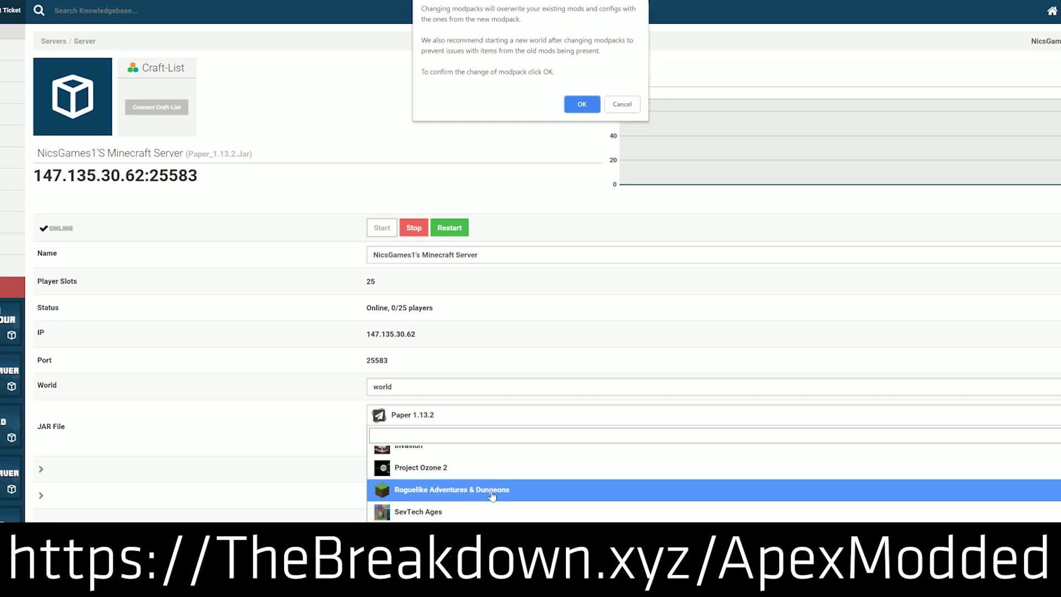
left_click(583, 105)
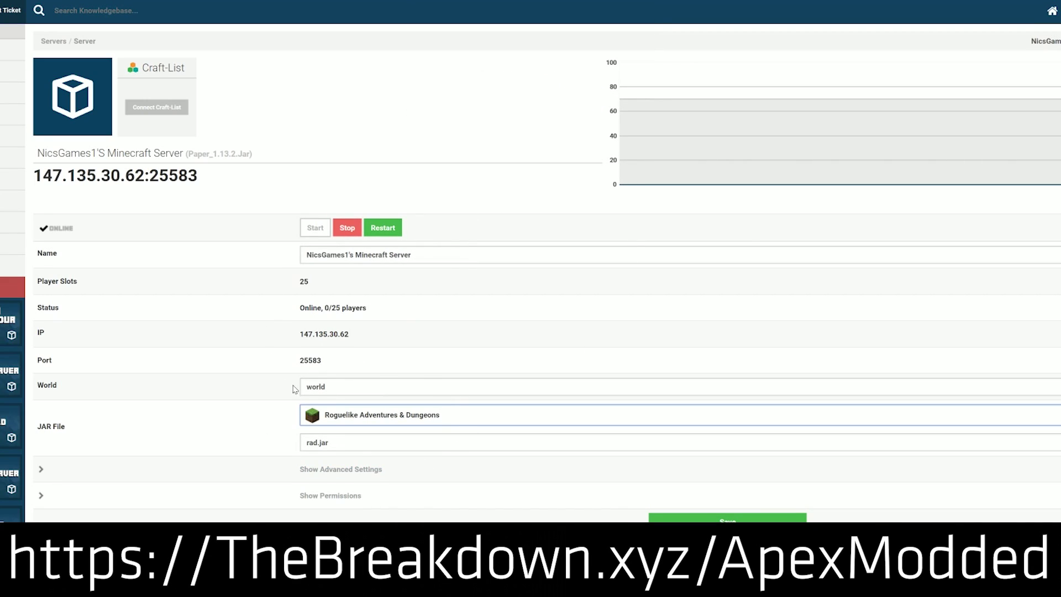
left_click(691, 519)
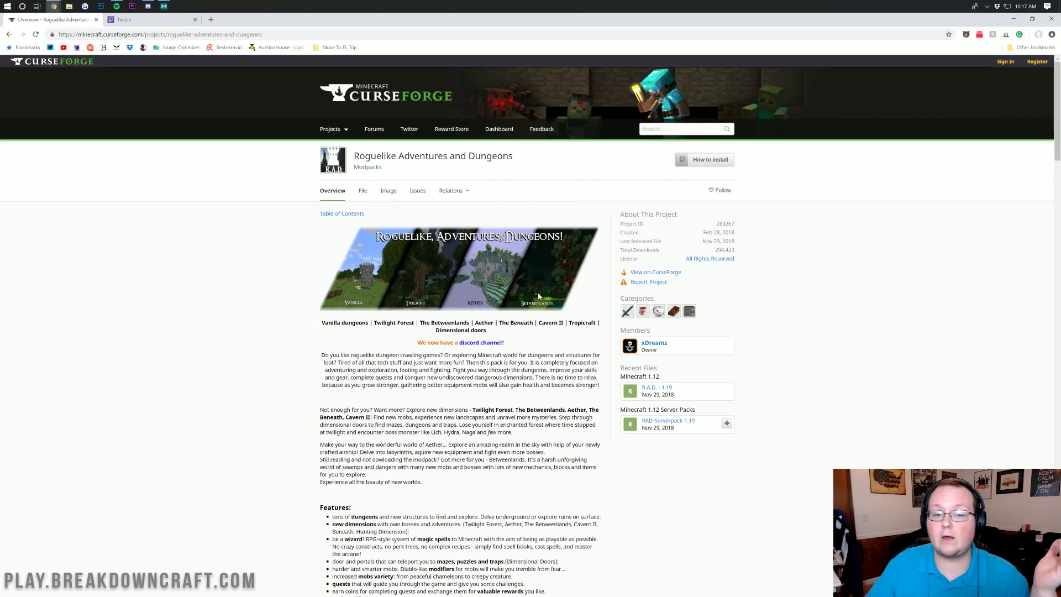
Look through the description, features and recommended RAM on the Roguelike Adventures and Dungeons modpack page
scroll(479, 282, "down", 5)
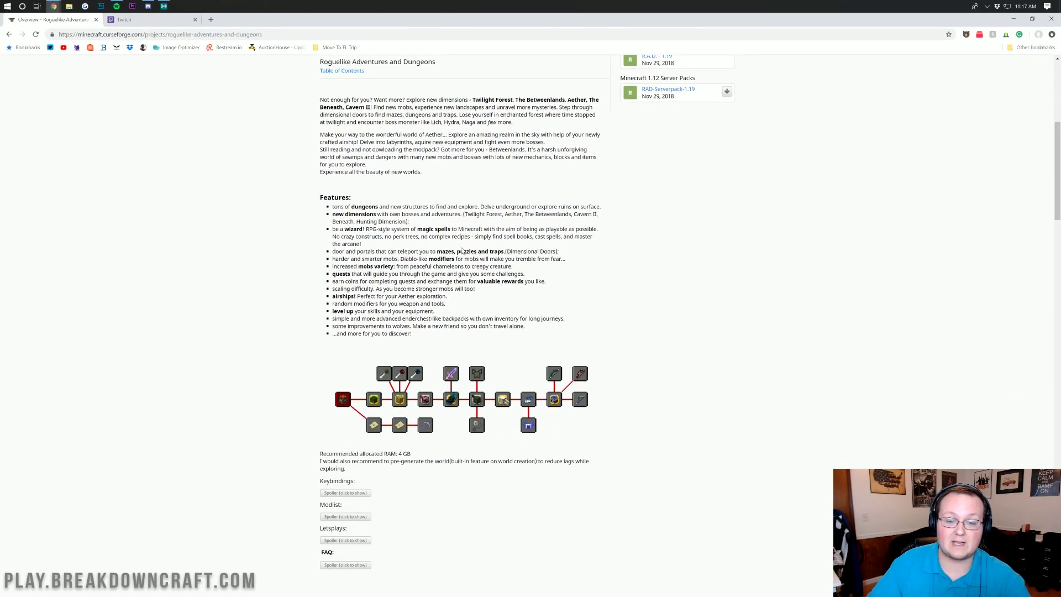
scroll(460, 326, "down", 3)
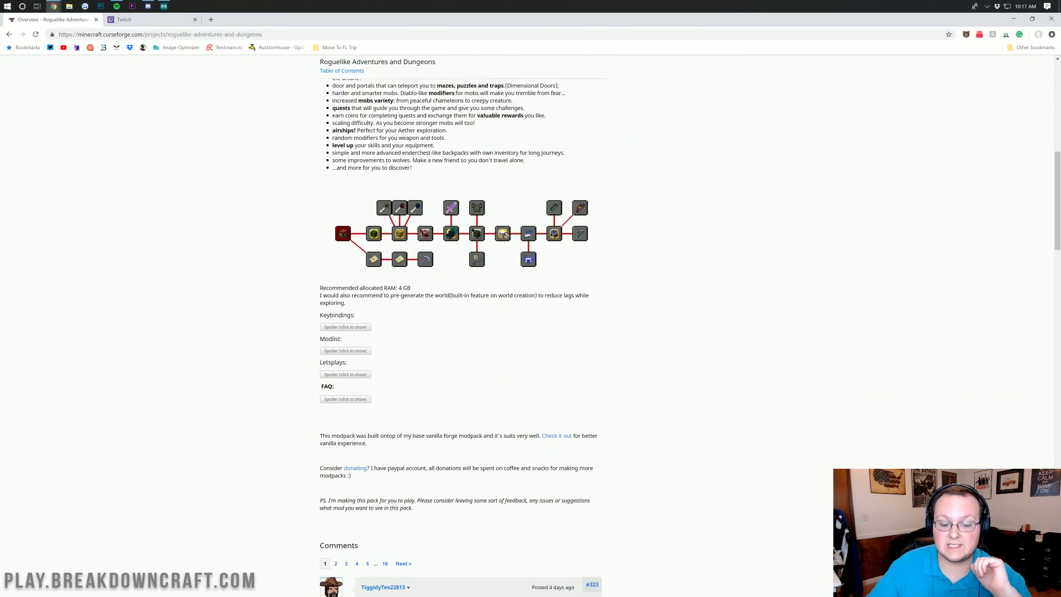
scroll(460, 326, "up", 6)
scroll(466, 293, "up", 3)
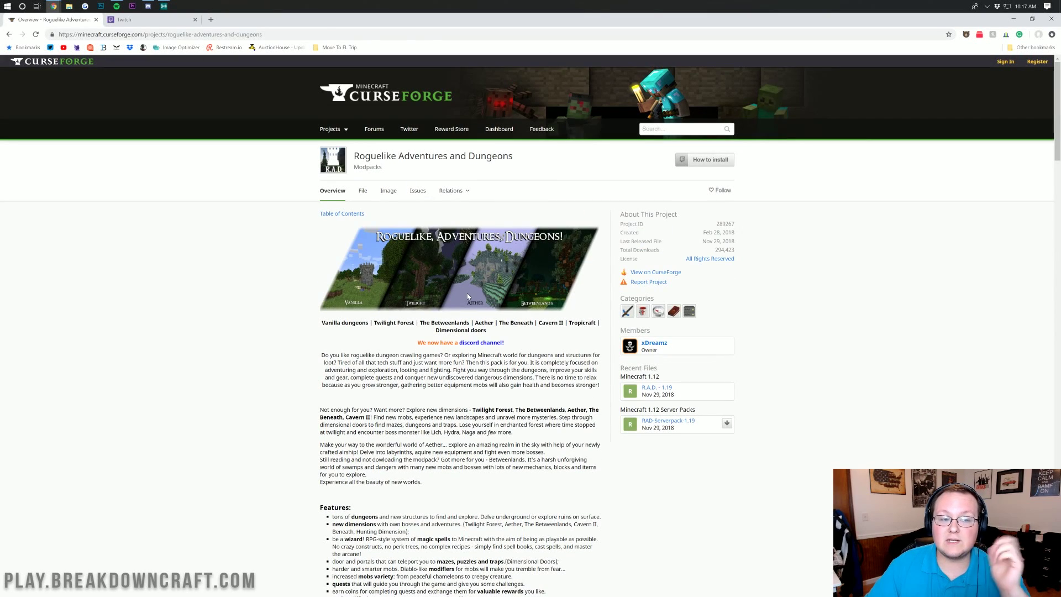
Download the Twitch desktop app installer and move its file to the upper middle of the desktop
left_click(155, 20)
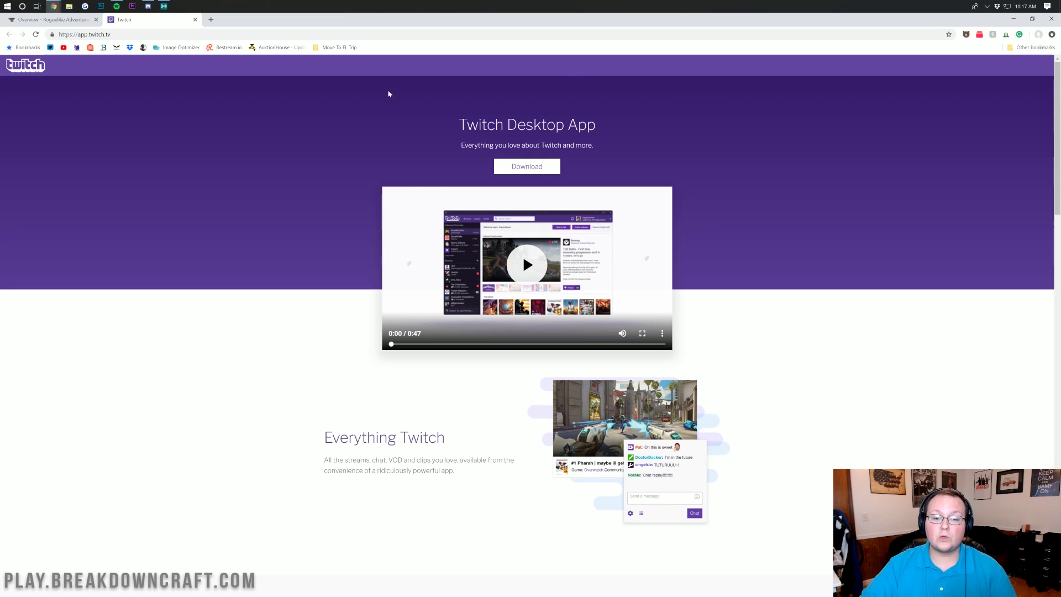
left_click(529, 166)
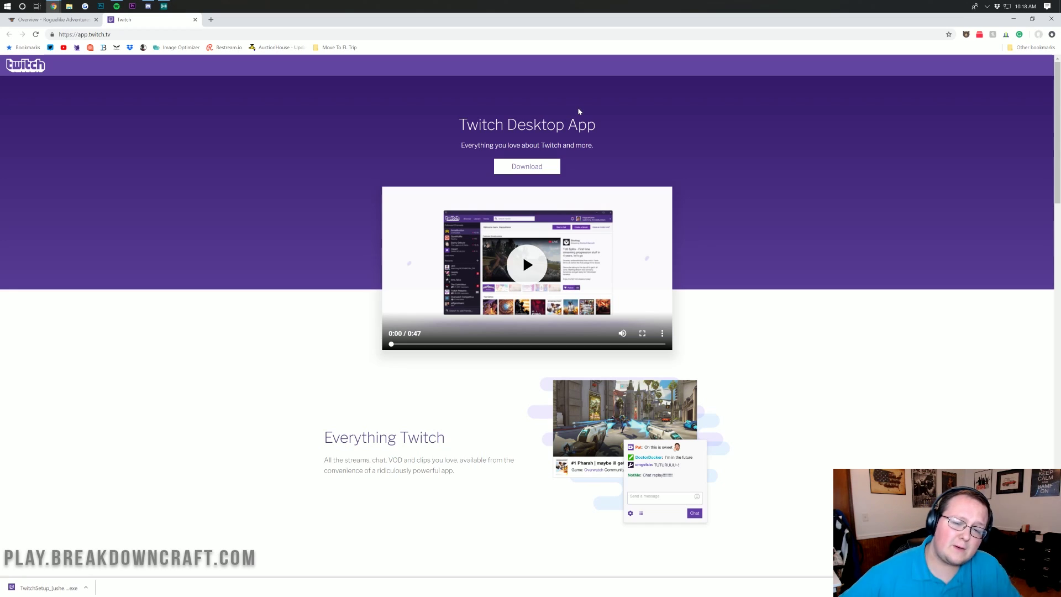
left_click(1013, 19)
left_click_drag(15, 44, 497, 169)
left_click(497, 169)
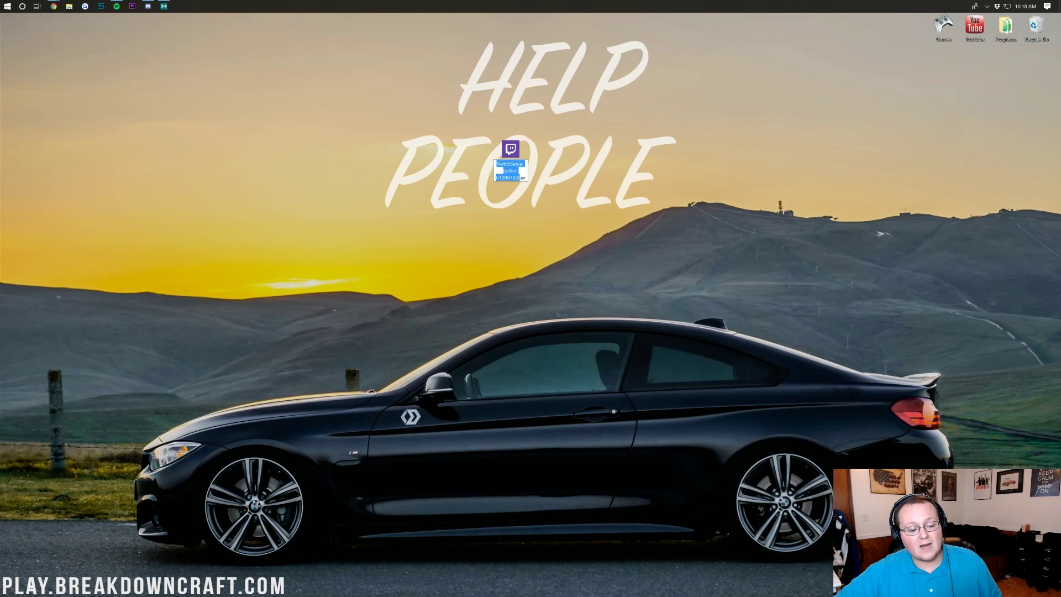
Search Windows for "downloads", look at the Downloads folder and close its window
left_click(10, 10)
left_click(10, 10)
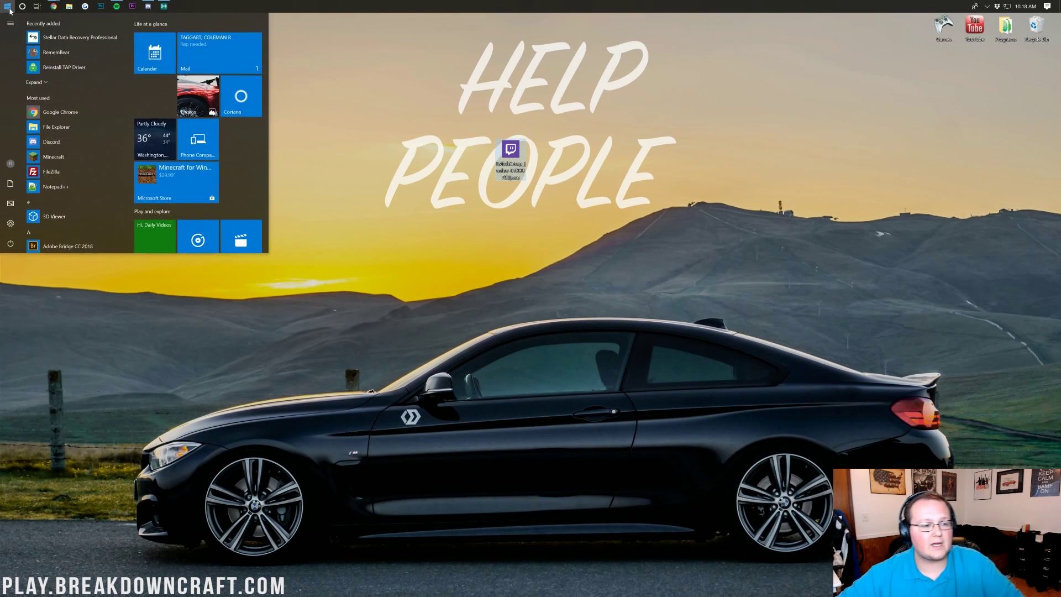
type("downloads")
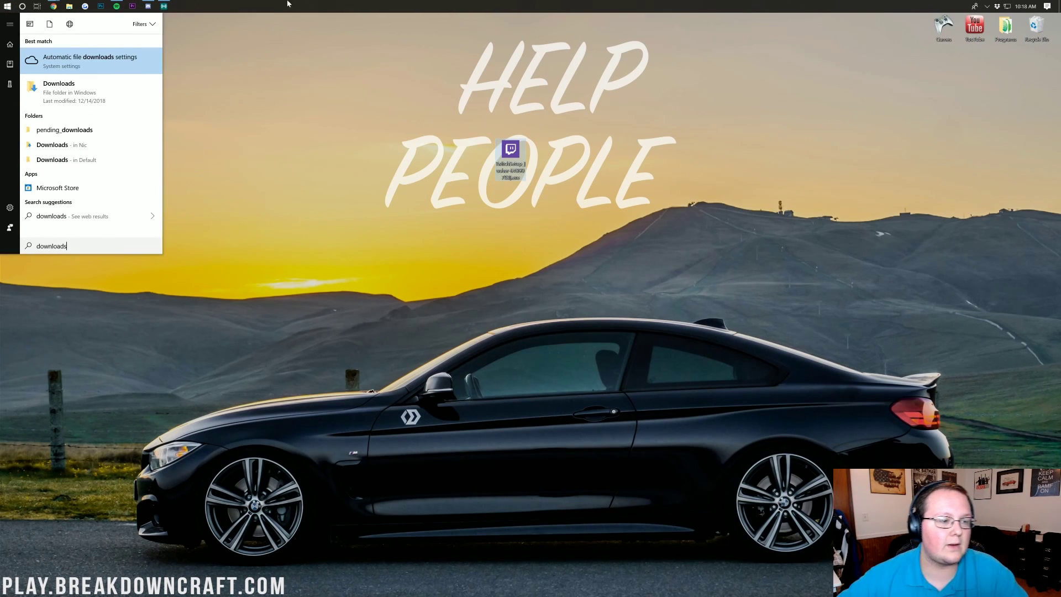
key("Escape")
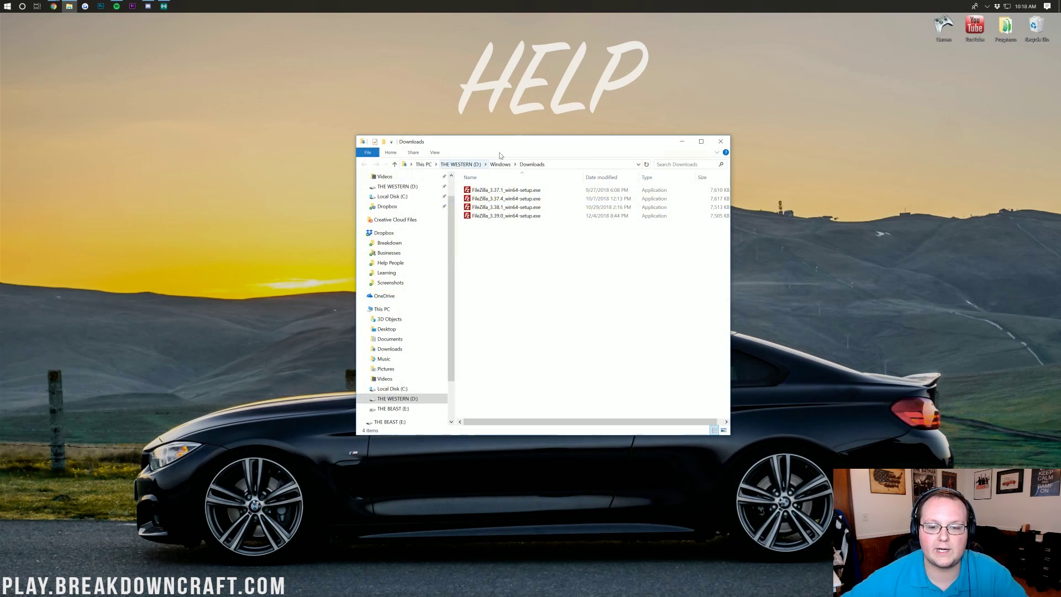
left_click_drag(531, 139, 478, 74)
left_click(720, 171)
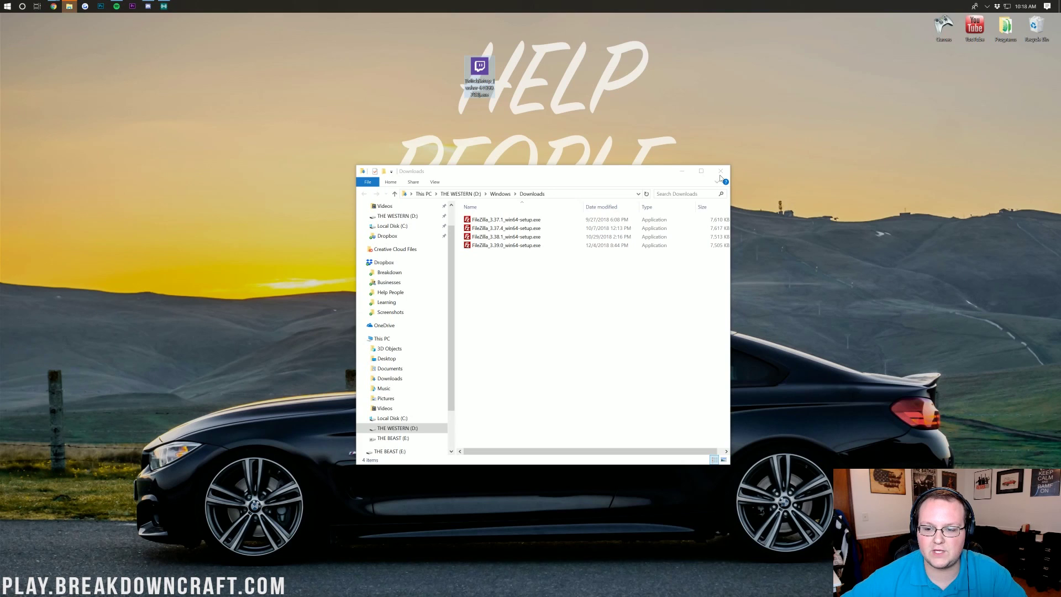
Run the Twitch setup file from the desktop and install the Twitch app
left_click(438, 235)
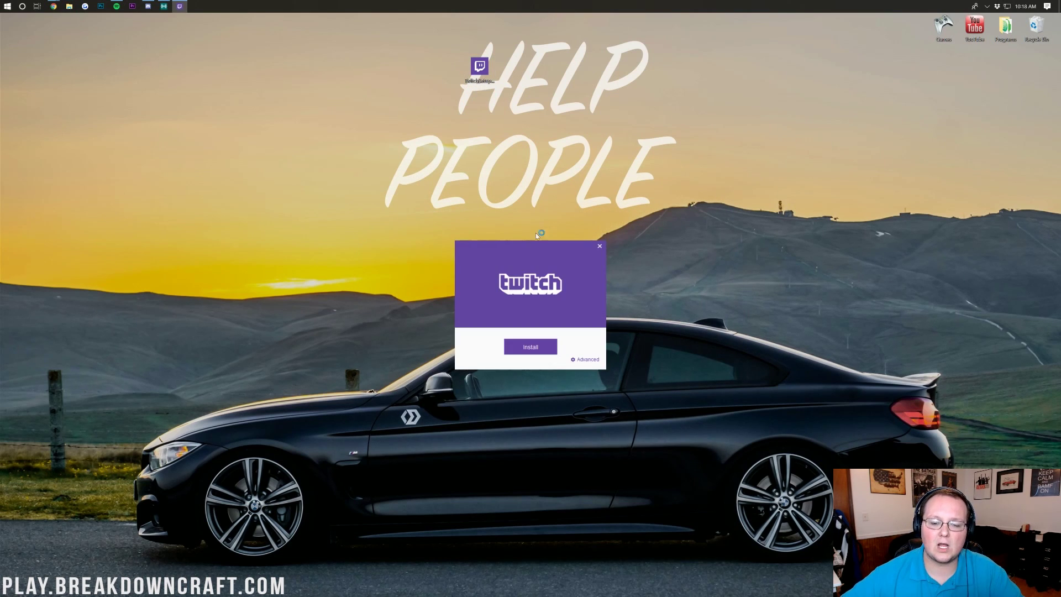
left_click_drag(535, 233, 540, 126)
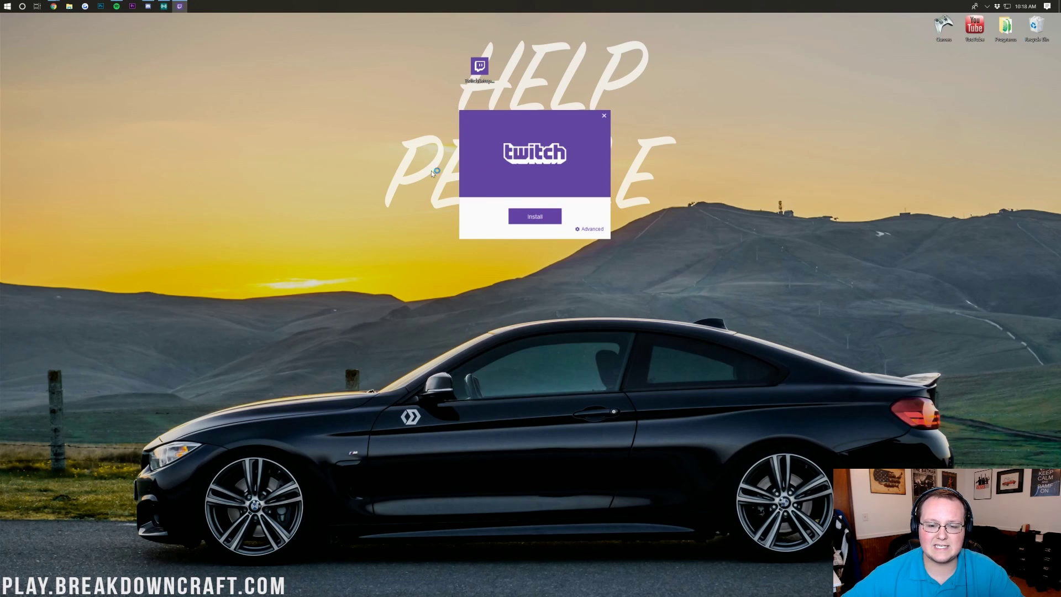
left_click(529, 219)
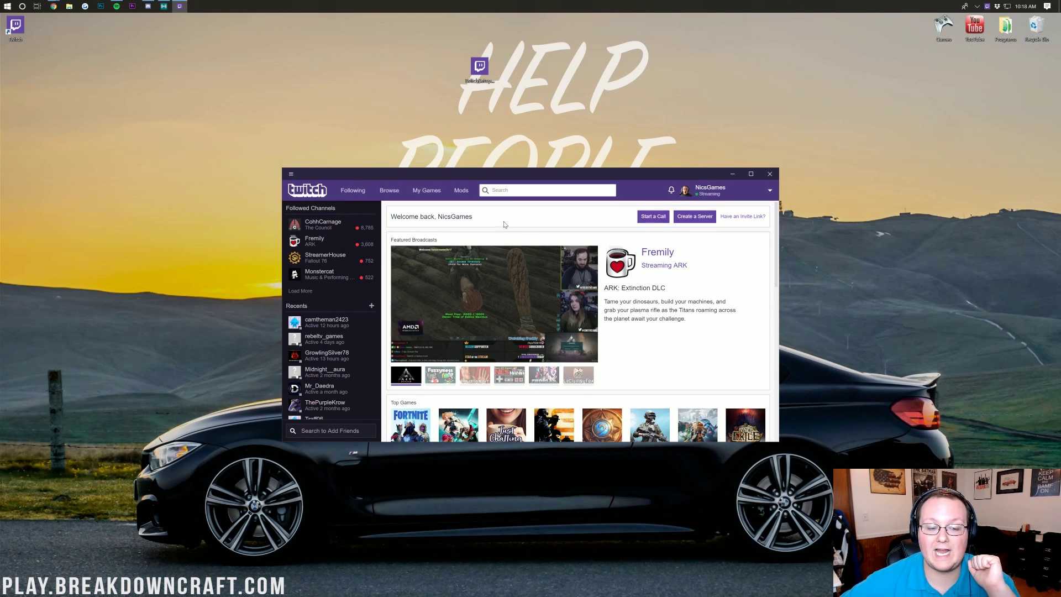
Open the Minecraft mods section in the Twitch app and install the missing Minecraft components
left_click(458, 195)
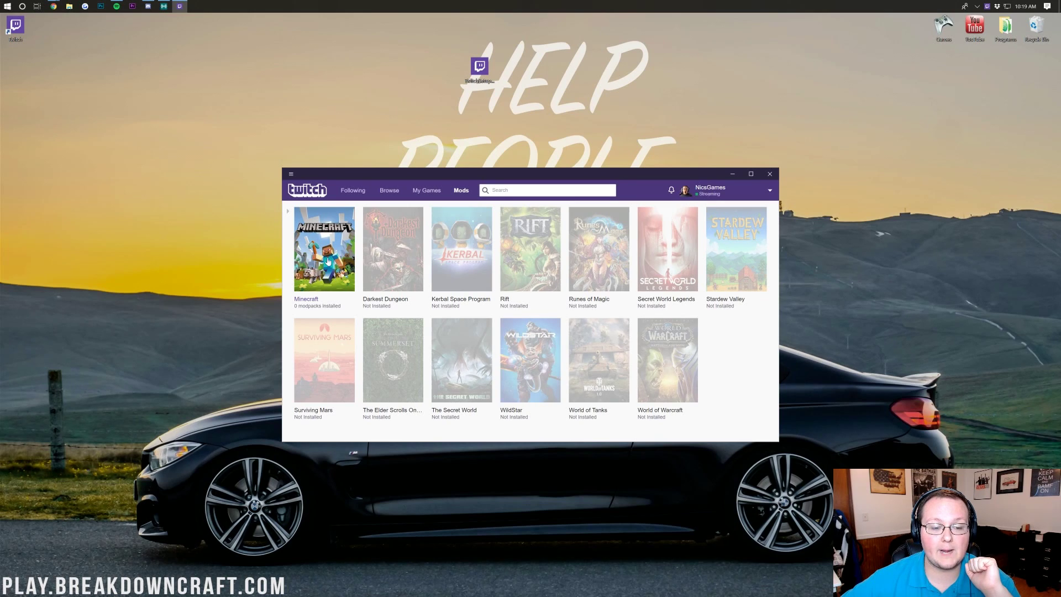
left_click(321, 258)
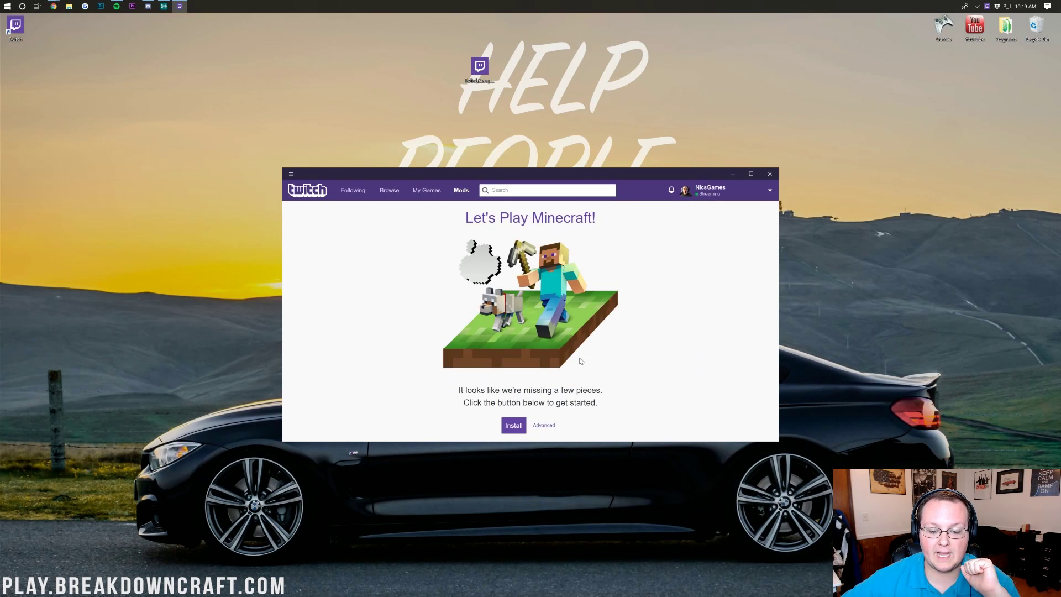
left_click(513, 429)
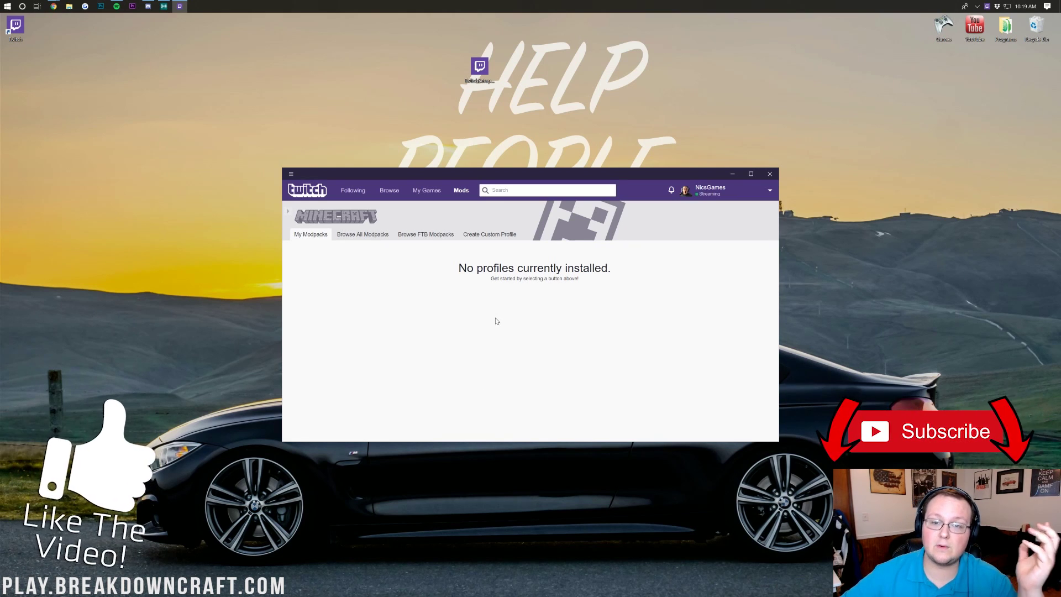
Search all Minecraft modpacks for "roguelike ad" and install Roguelike Adventures and Dungeons
left_click(373, 237)
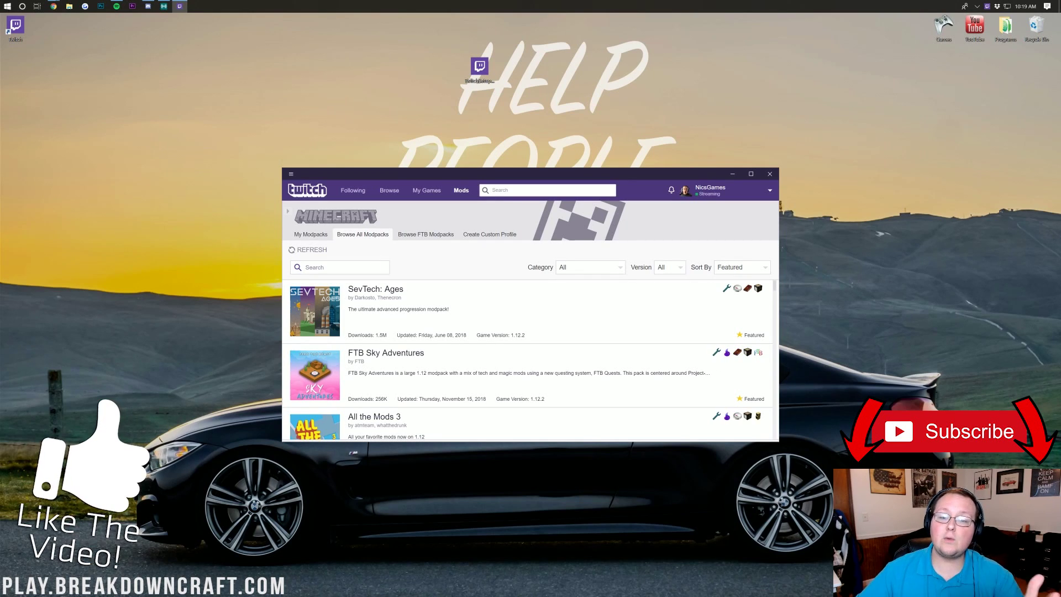
type("roguelike")
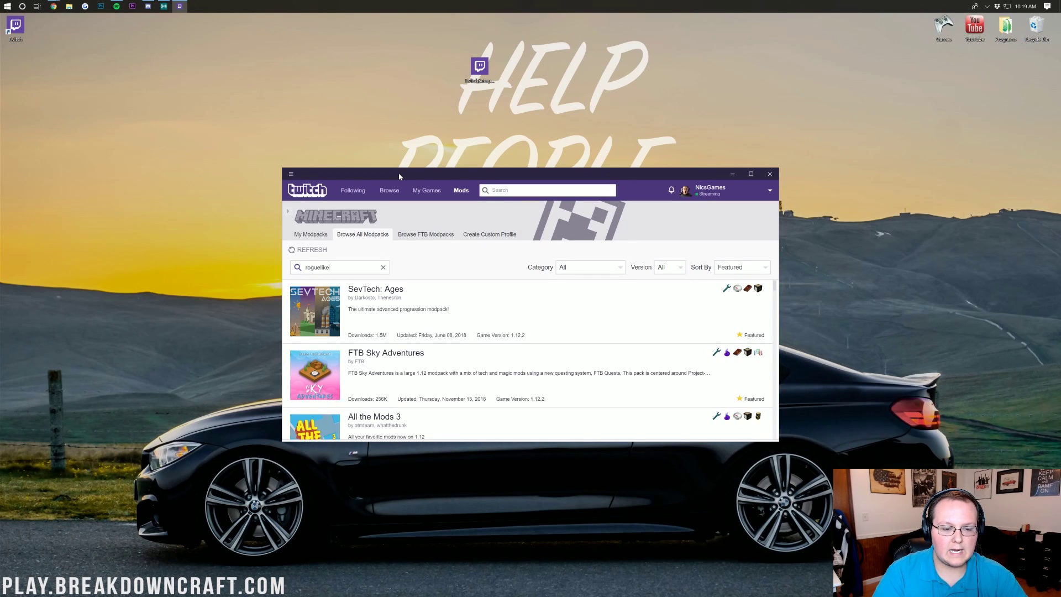
type(" ad")
mouse_move(397, 287)
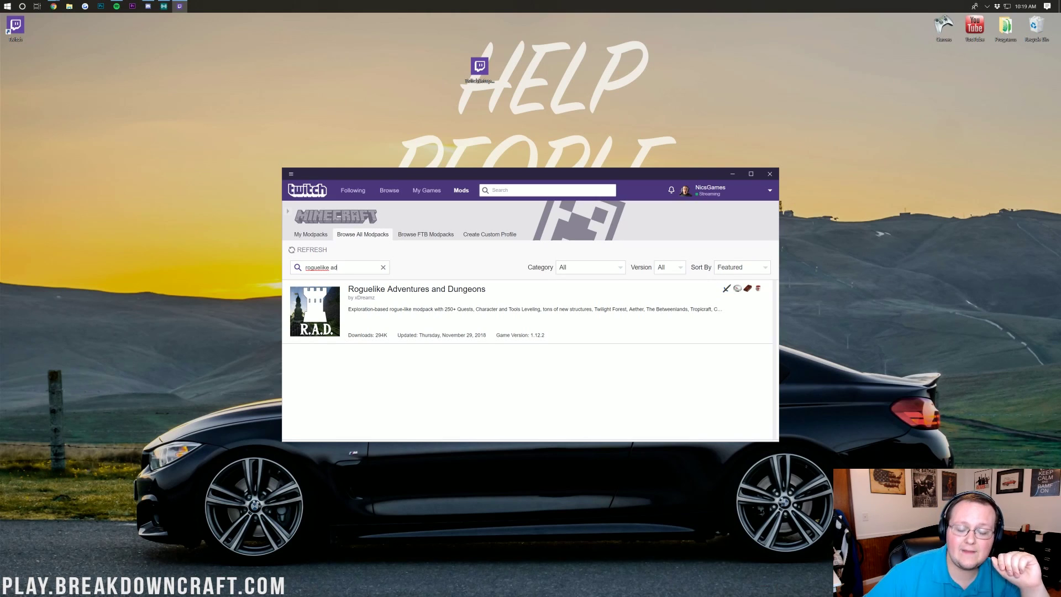
mouse_move(326, 309)
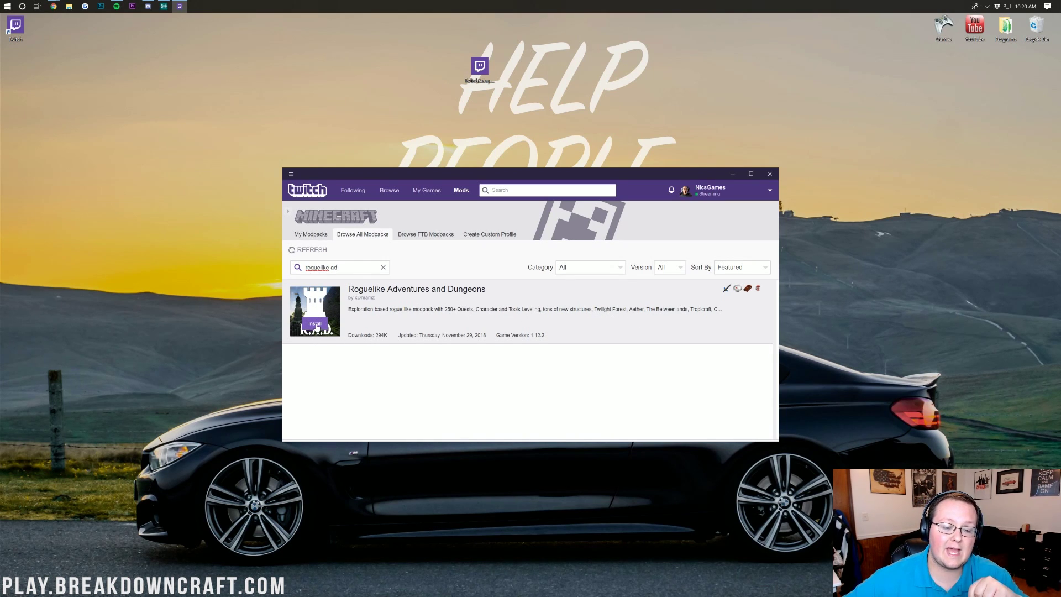
left_click(315, 325)
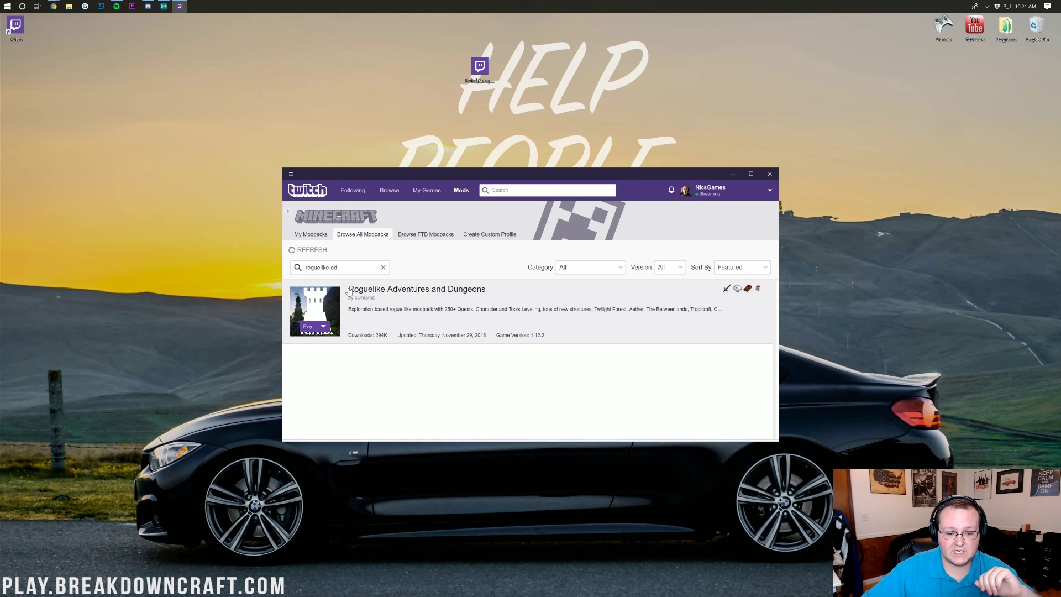
Launch the Roguelike Adventures and Dungeons modpack and move the Minecraft Launcher window to the middle of the screen
left_click(308, 329)
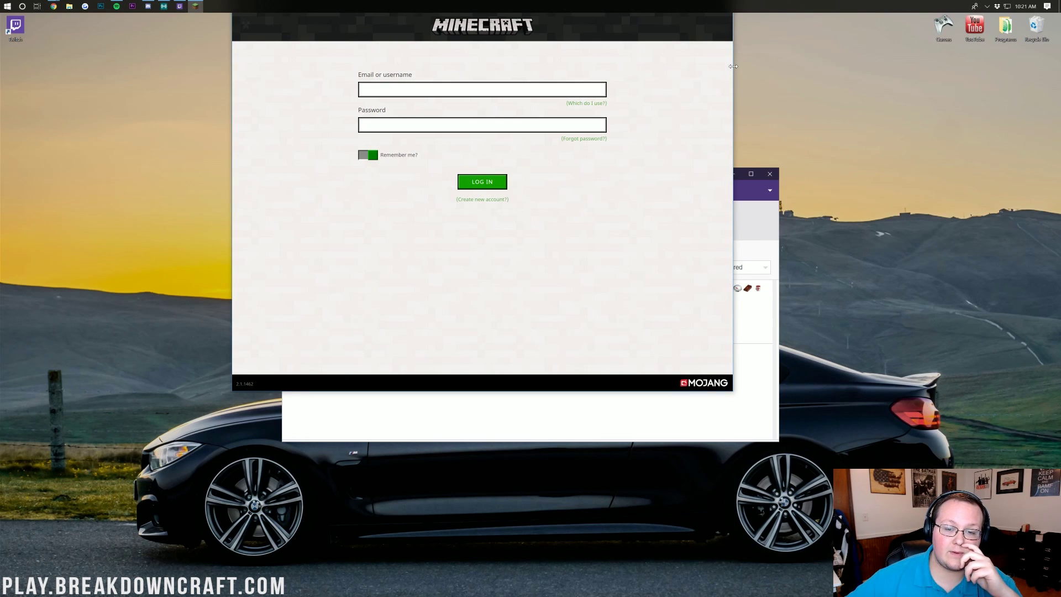
left_click_drag(555, 8, 602, 94)
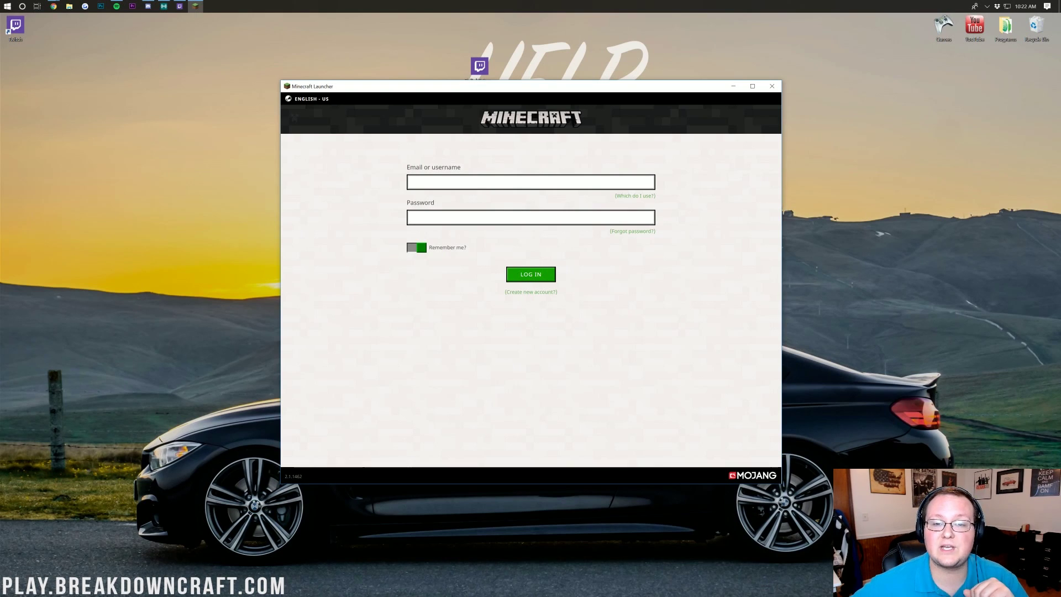
Log in to the Minecraft Launcher and select the Roguelike Adventures and Dungeons profile
left_click(515, 274)
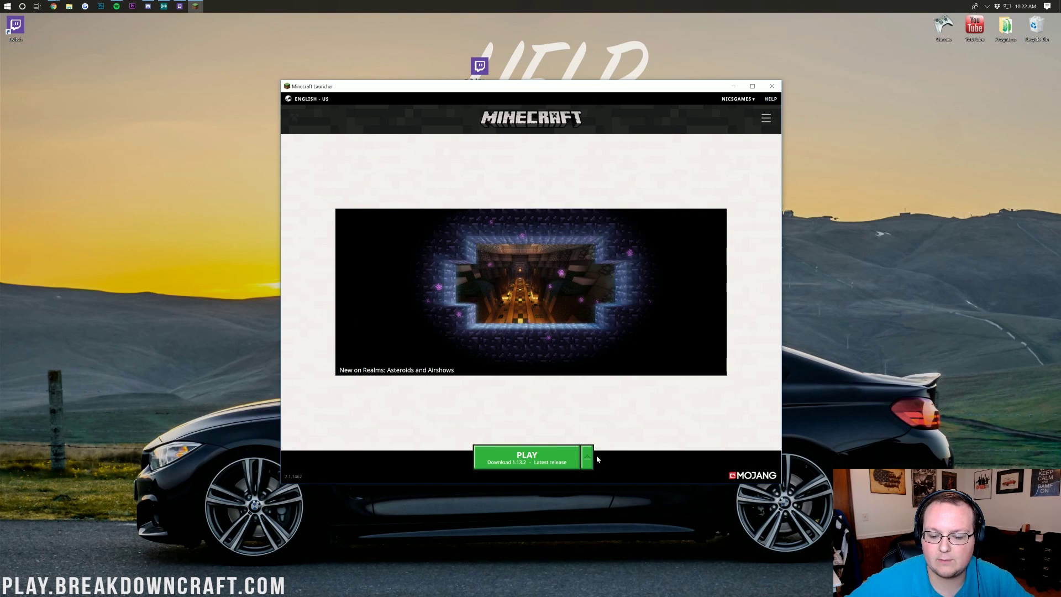
left_click(586, 457)
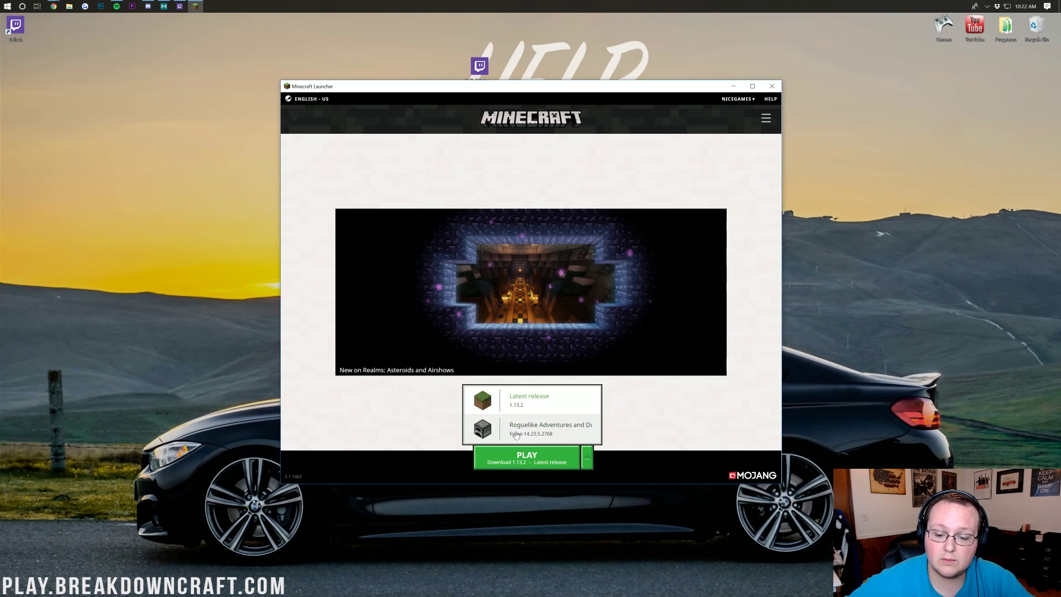
left_click(562, 433)
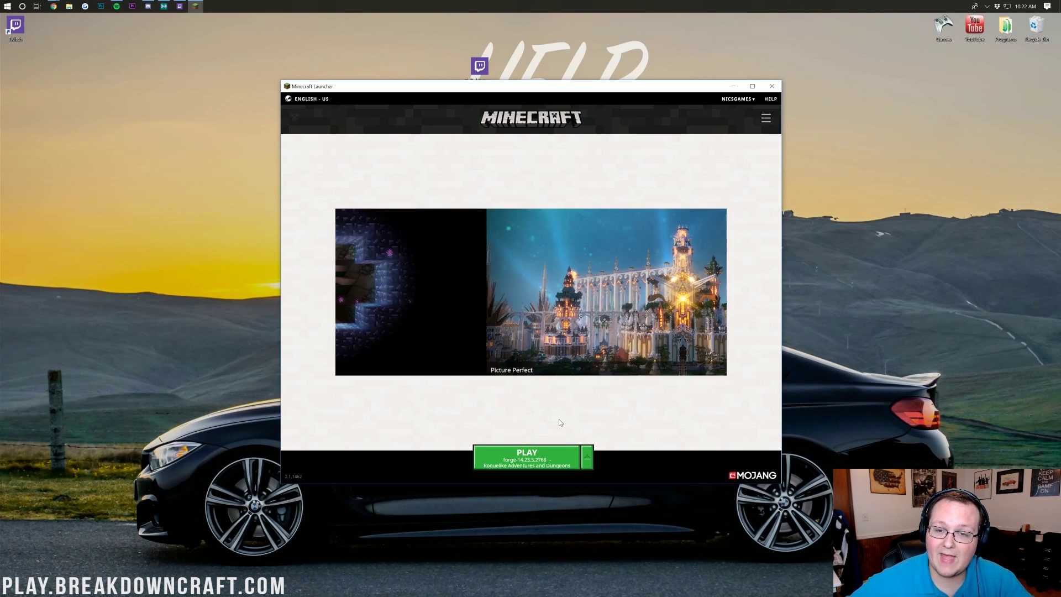
Set the Roguelike Adventures and Dungeons profile's resolution to 1980 x 1080 and its JVM memory argument to -Xmx4572m, and save the profile
left_click(766, 120)
left_click(590, 143)
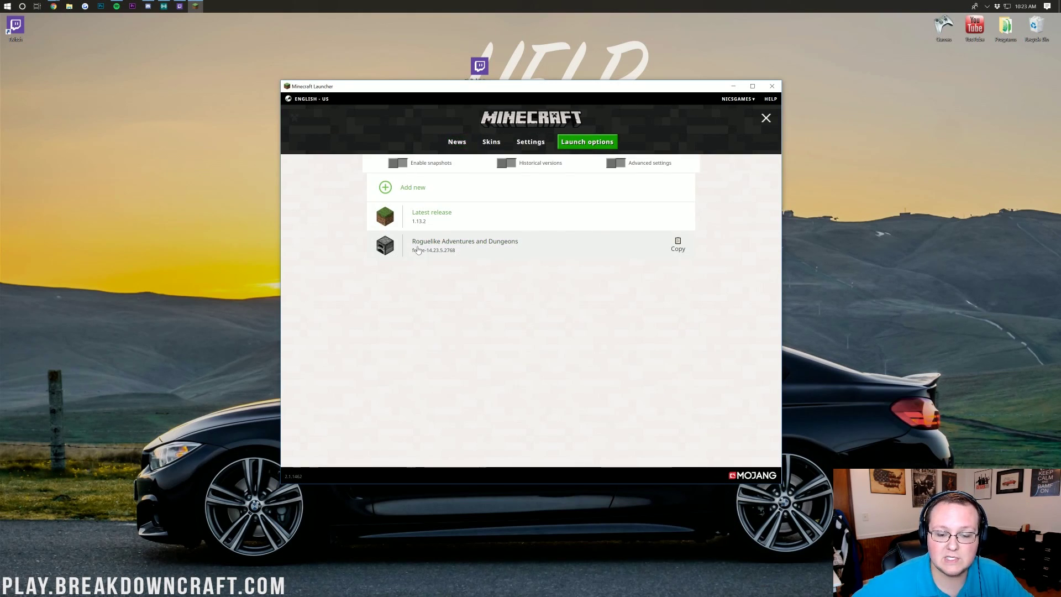
left_click(487, 246)
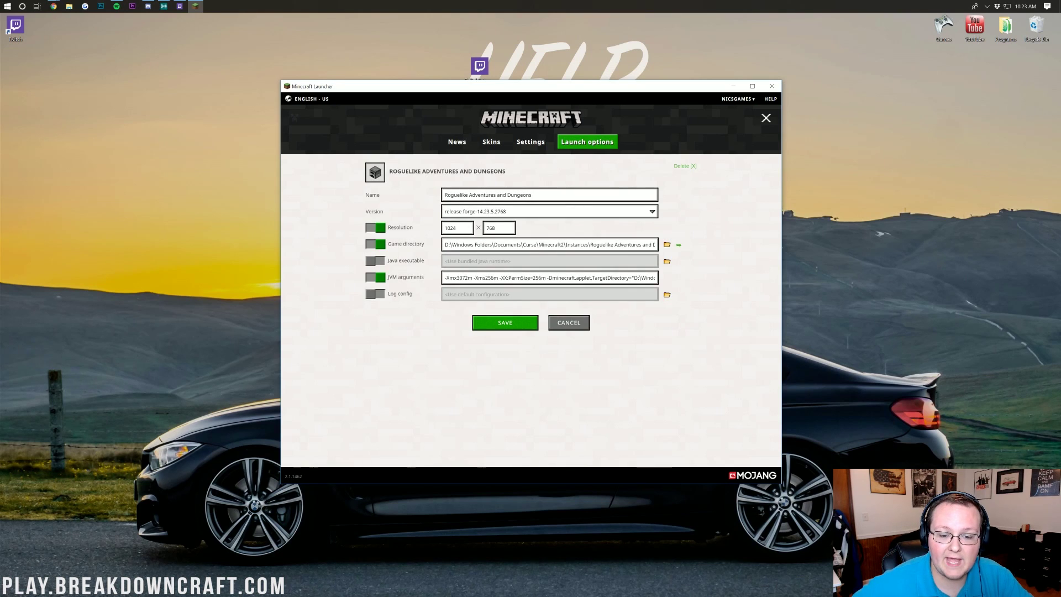
left_click(409, 228)
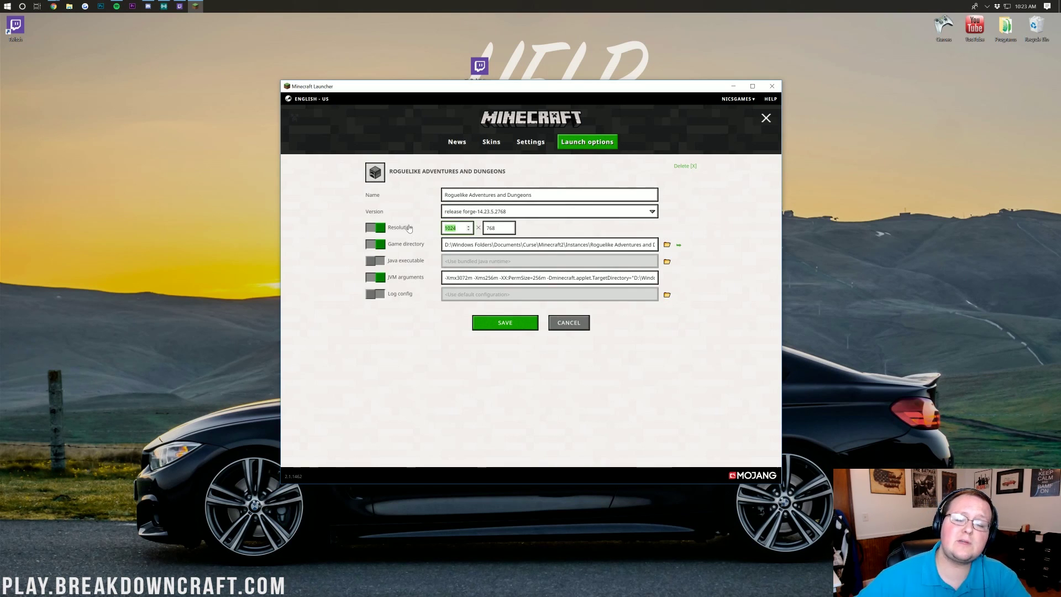
type("1")
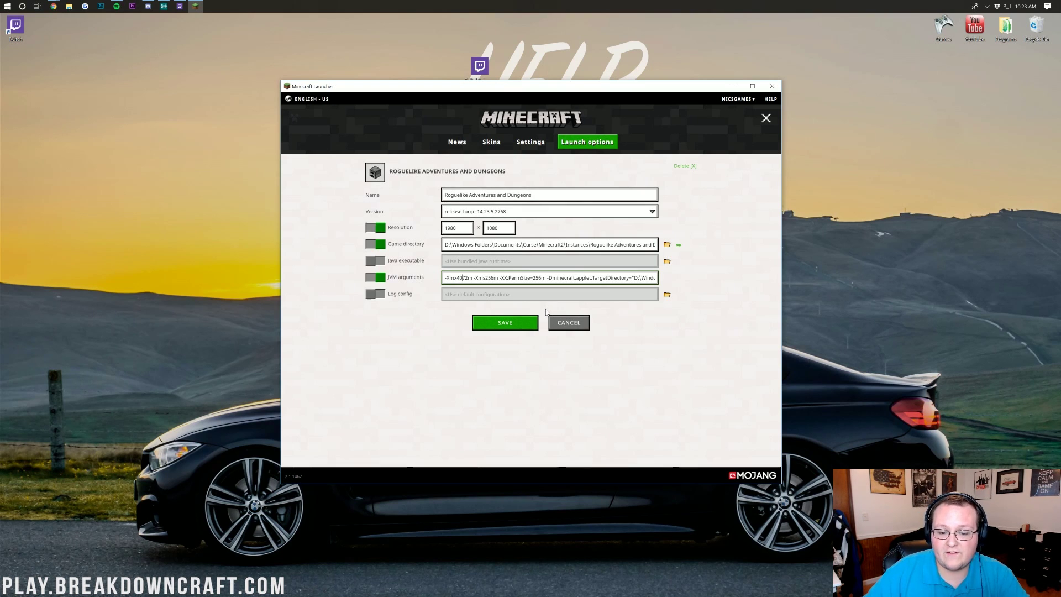
type("5")
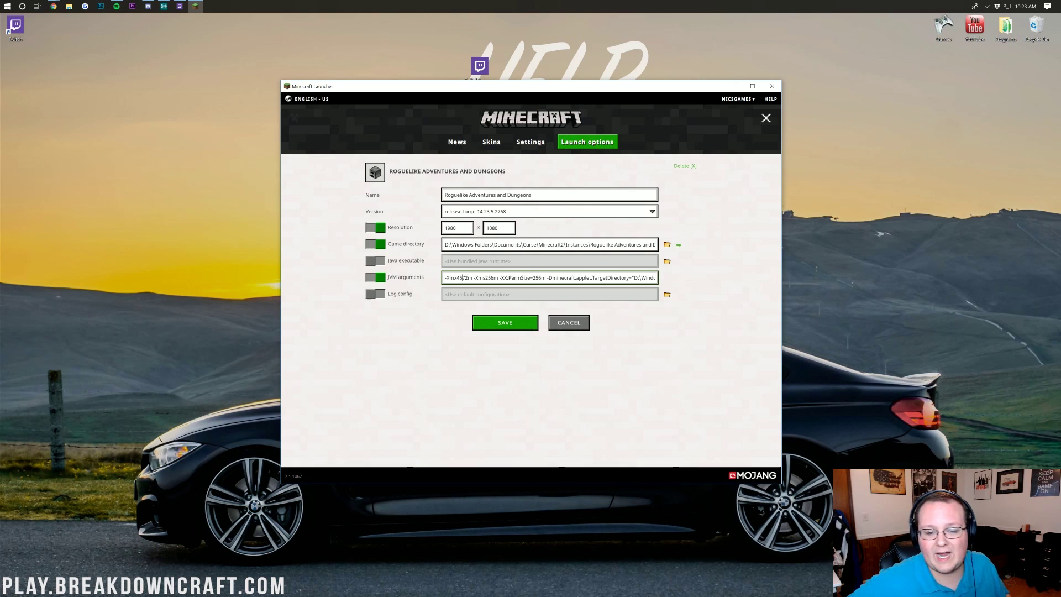
left_click(500, 322)
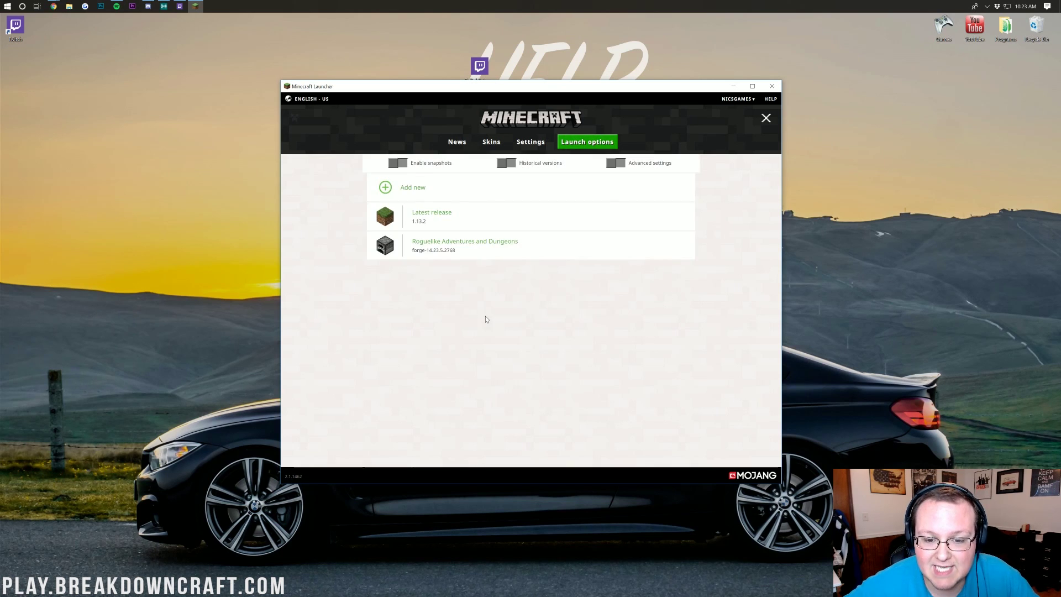
Start the game from the launcher with the Roguelike Adventures and Dungeons profile
left_click(463, 143)
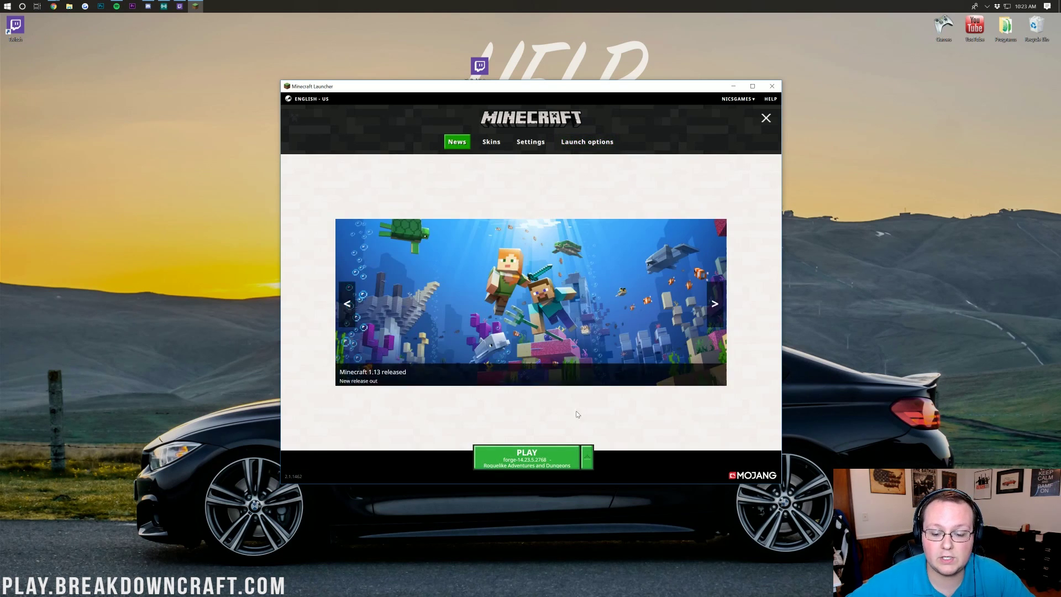
left_click(586, 462)
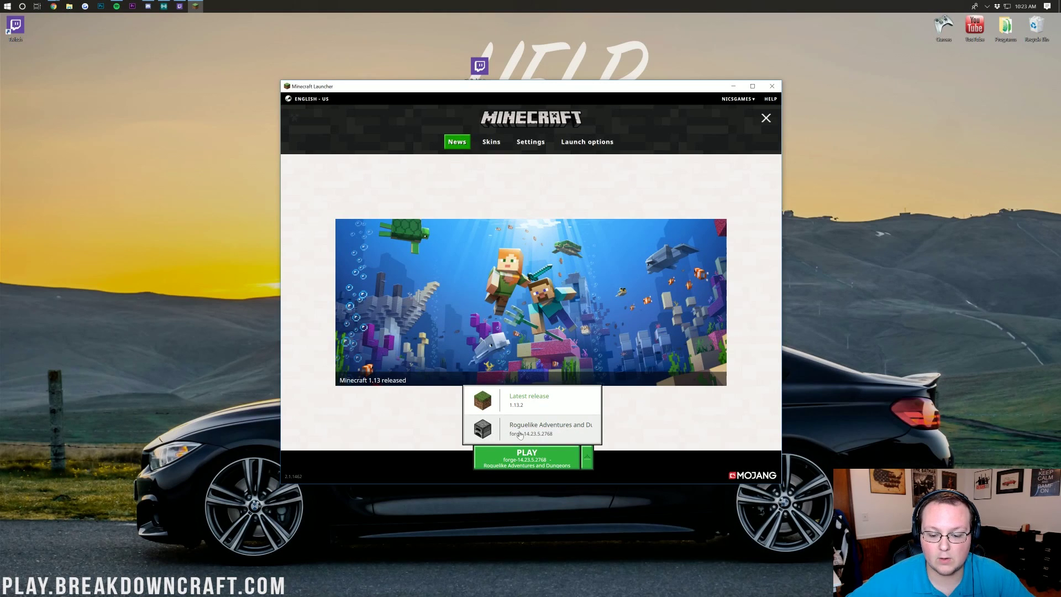
left_click(570, 436)
left_click(523, 458)
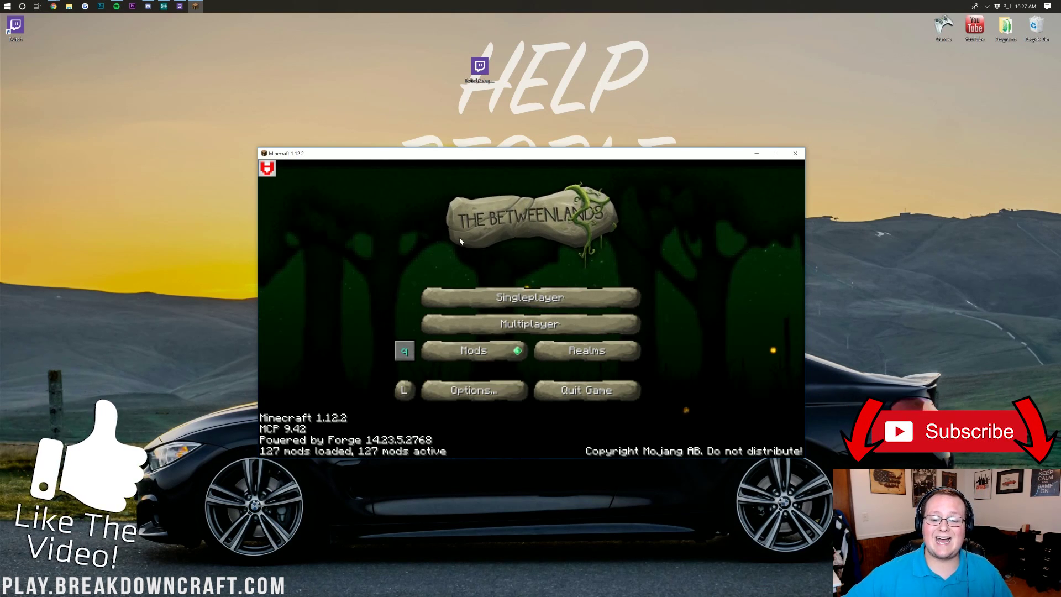
Create a new singleplayer Survival world named Biome Bundle with cheats and the bonus chest off
left_click(523, 297)
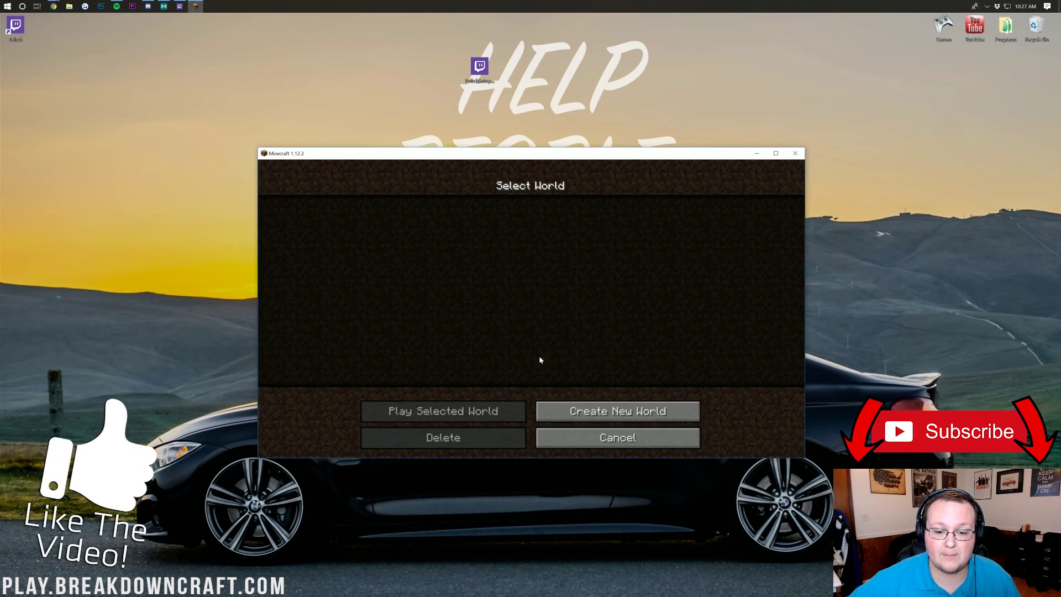
left_click(613, 409)
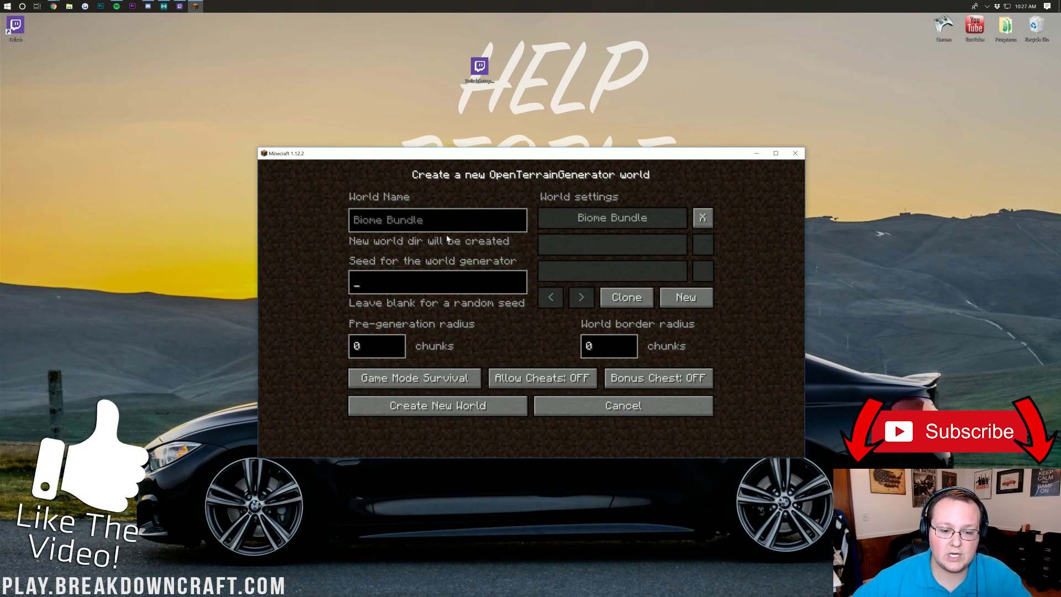
left_click(434, 220)
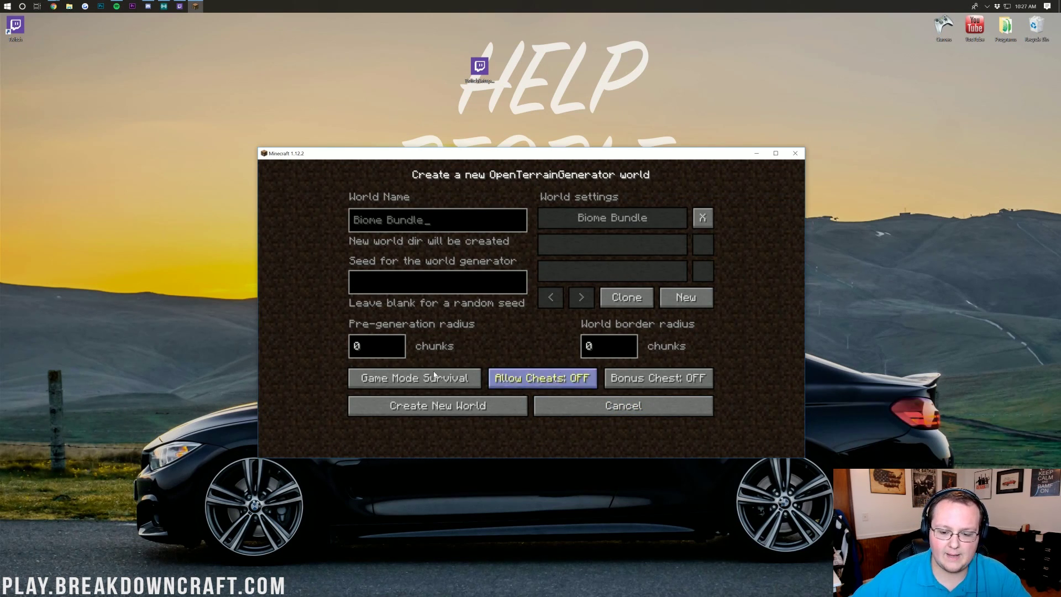
left_click(434, 402)
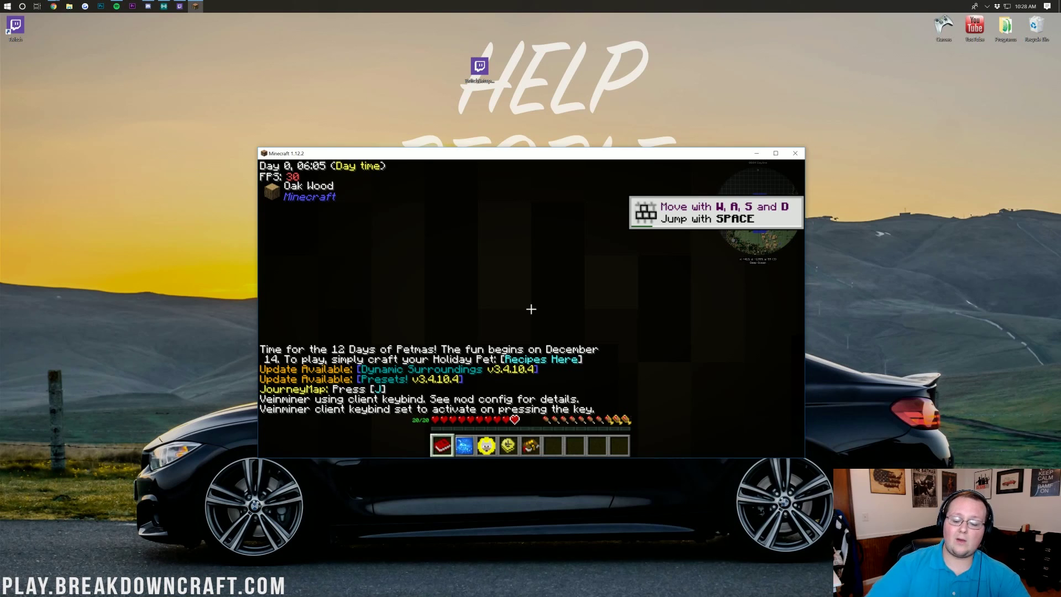
Look through the starting items in the hotbar and select the Quest Book
scroll(531, 309, "up", 6)
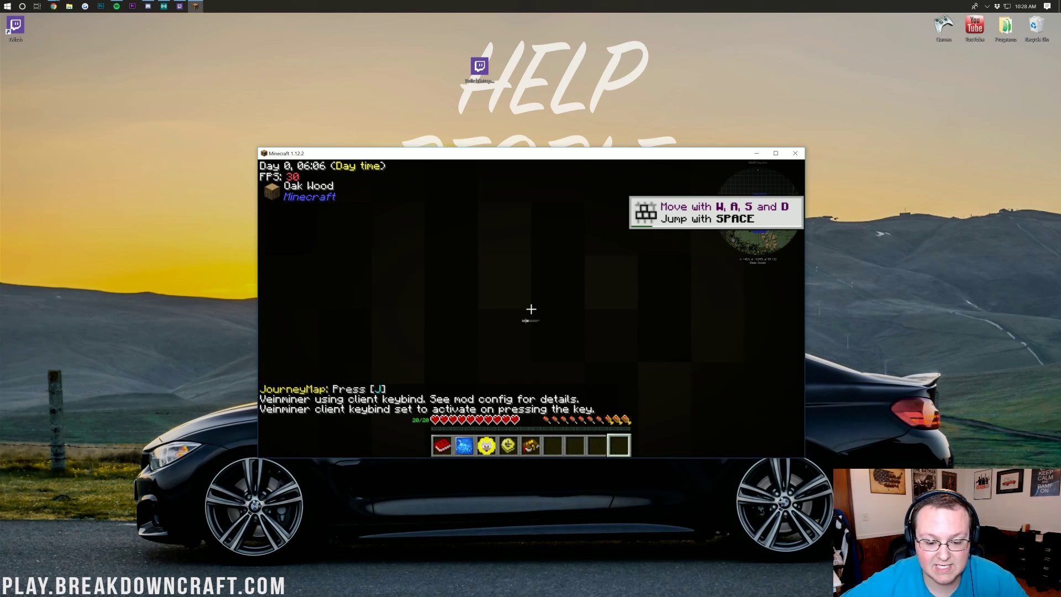
scroll(531, 309, "up", 3)
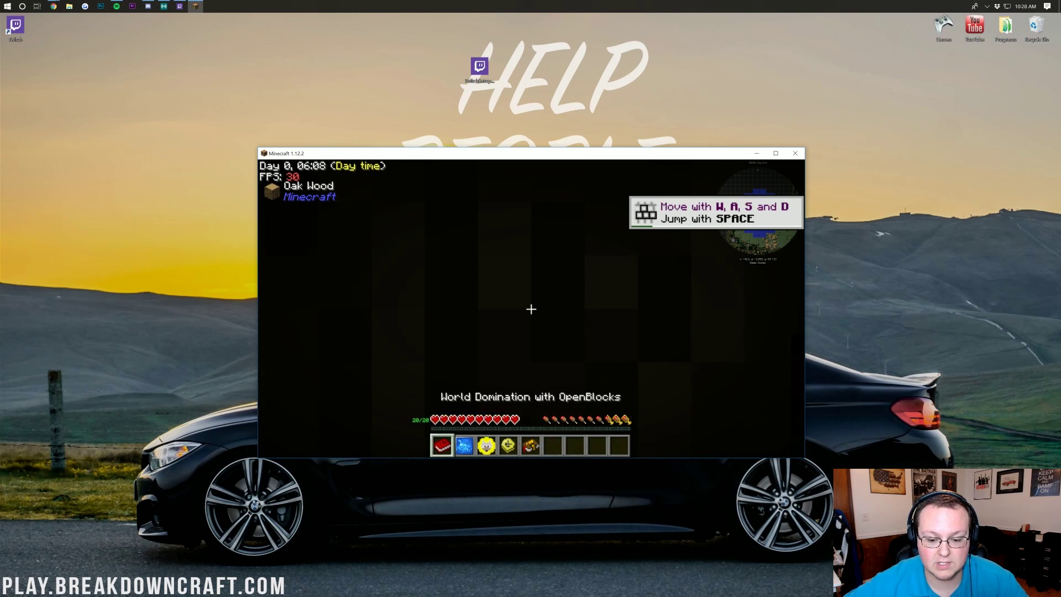
scroll(531, 309, "down", 1)
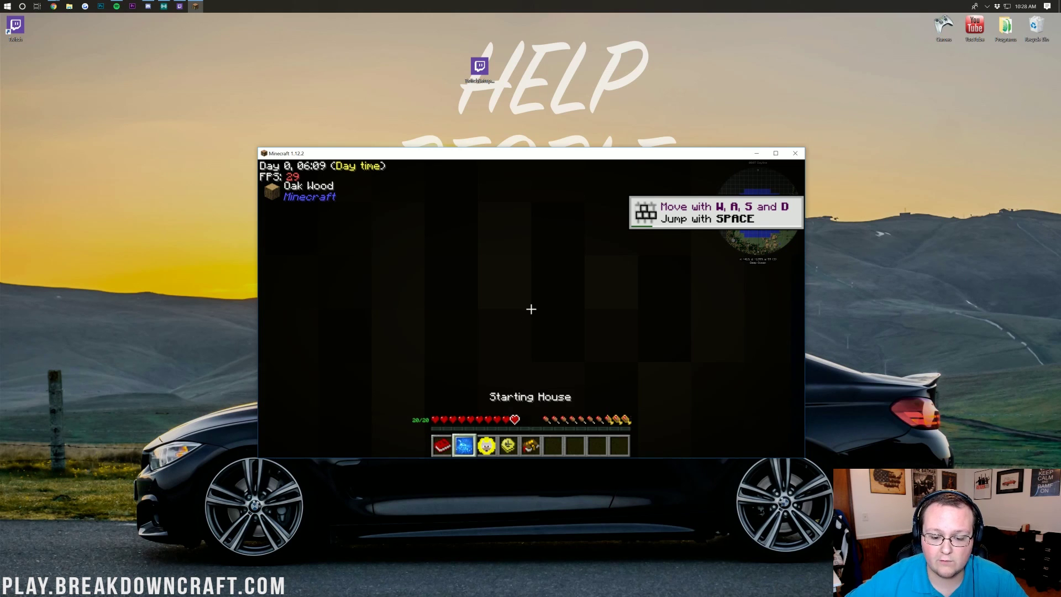
scroll(531, 309, "up", 1)
scroll(531, 309, "up", 1)
scroll(531, 308, "down", 2)
scroll(531, 309, "down", 1)
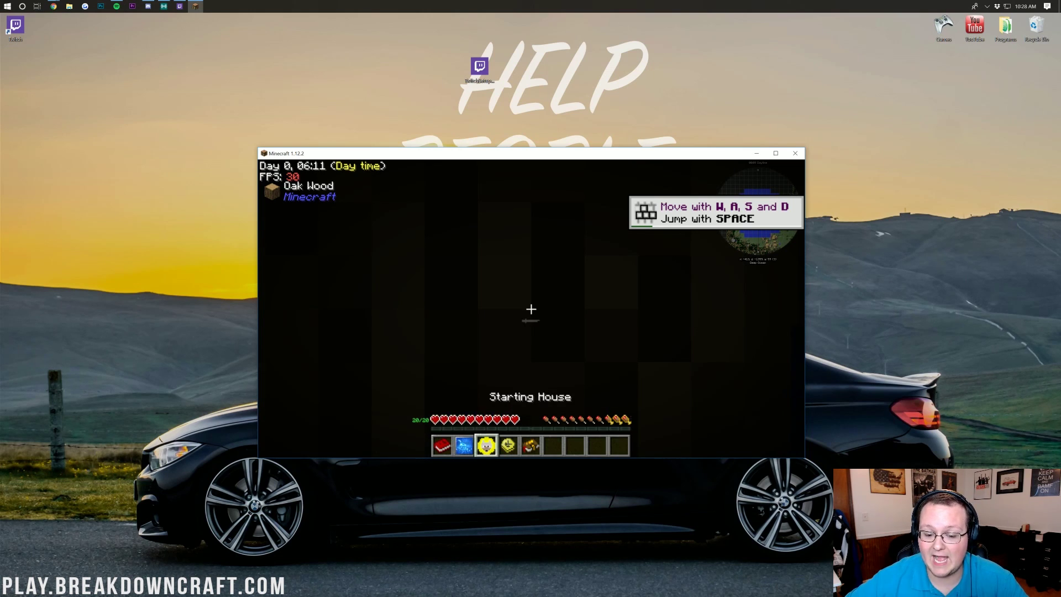
scroll(531, 309, "down", 2)
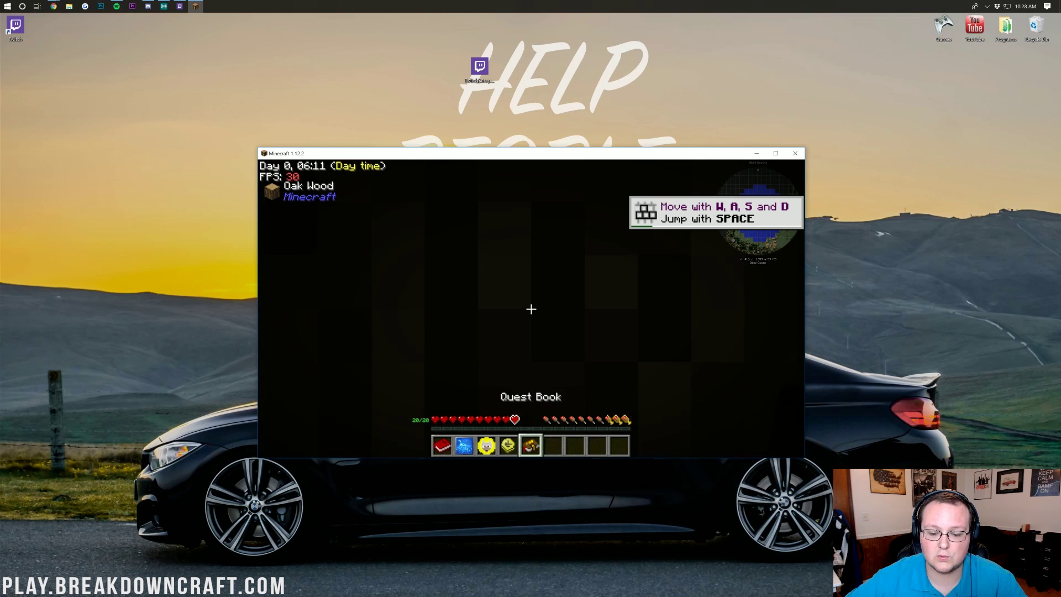
Open the Quest Book to view its start page and exit it
key("Escape")
key("Escape")
right_click(534, 336)
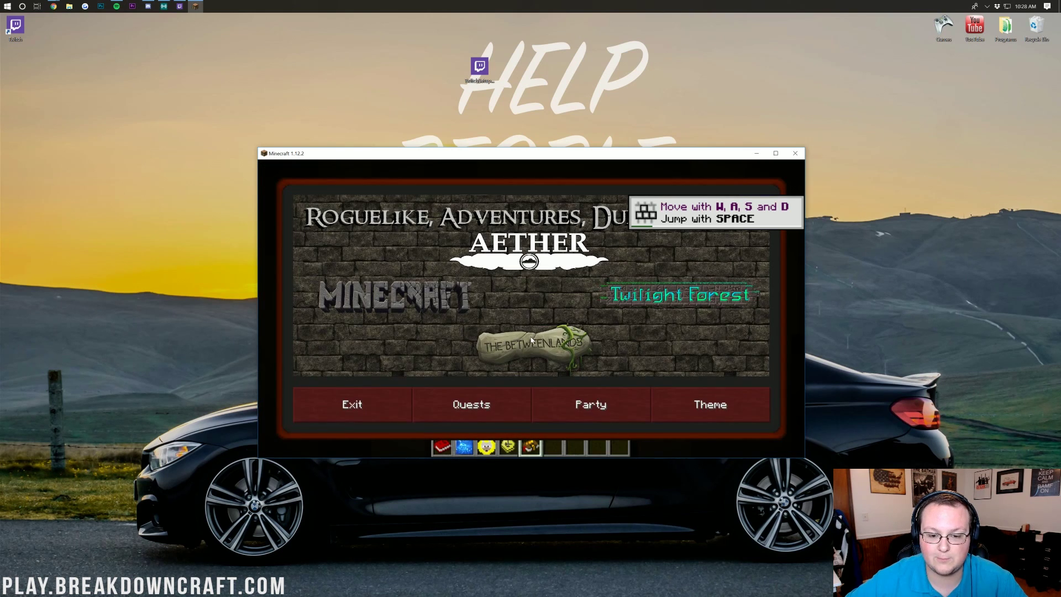
left_click(352, 404)
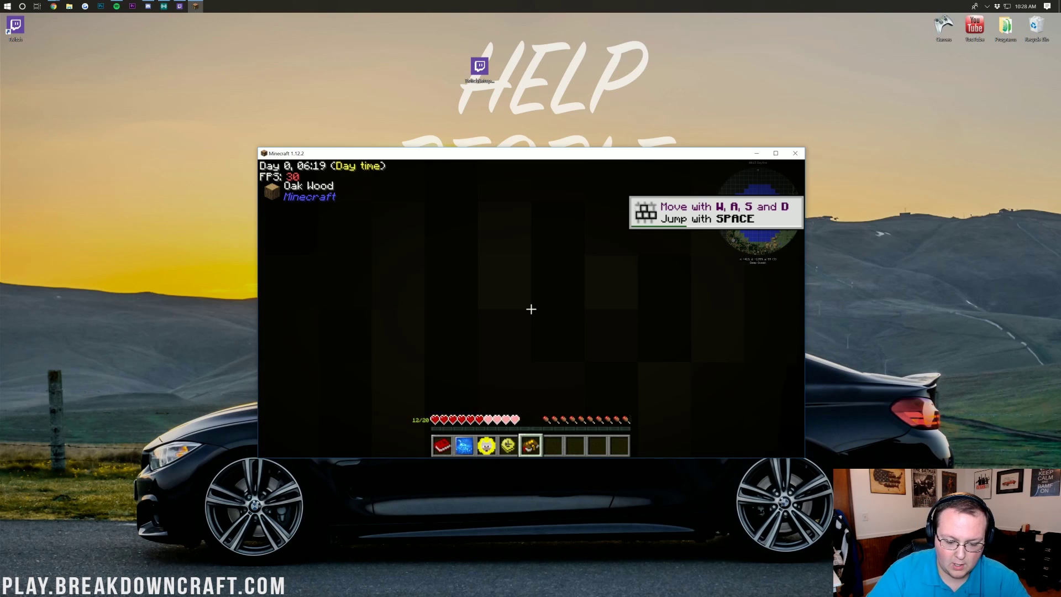
Break through the surrounding oak wood blocks and swim up to the open air above the water
key("t")
key("Escape")
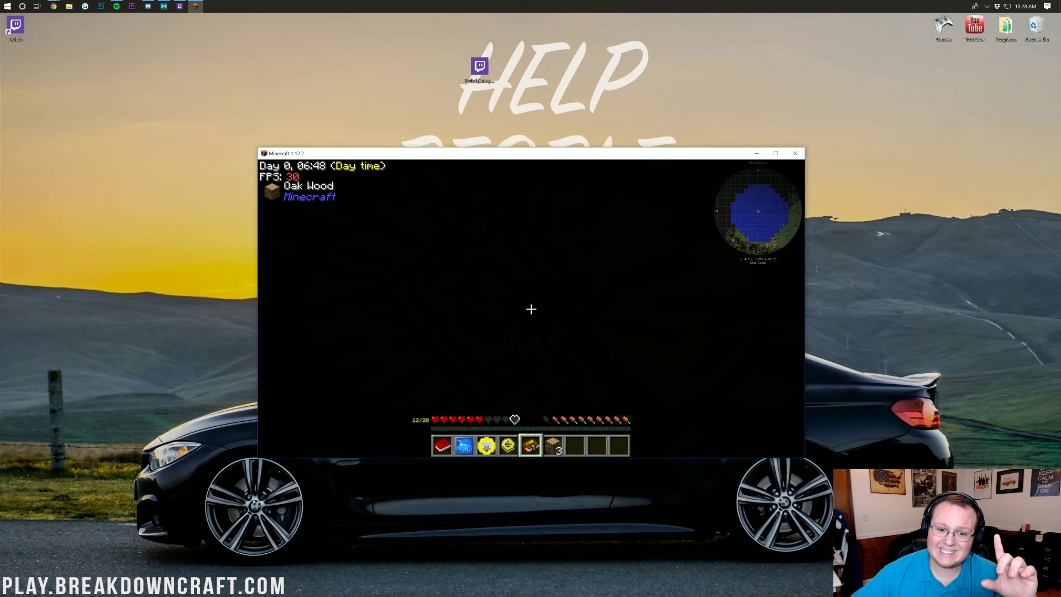
left_click(531, 309)
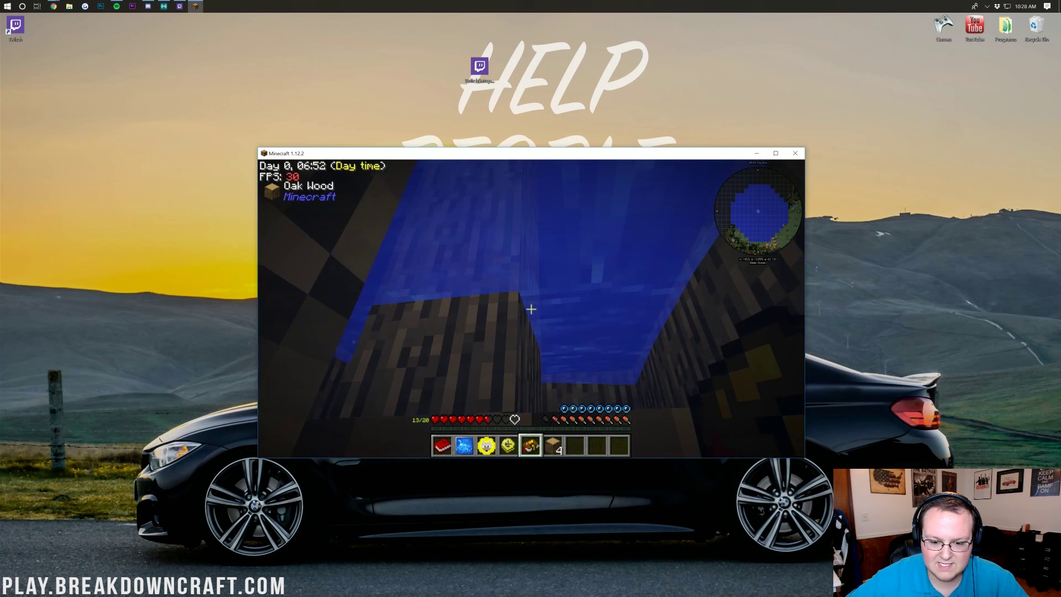
key("space")
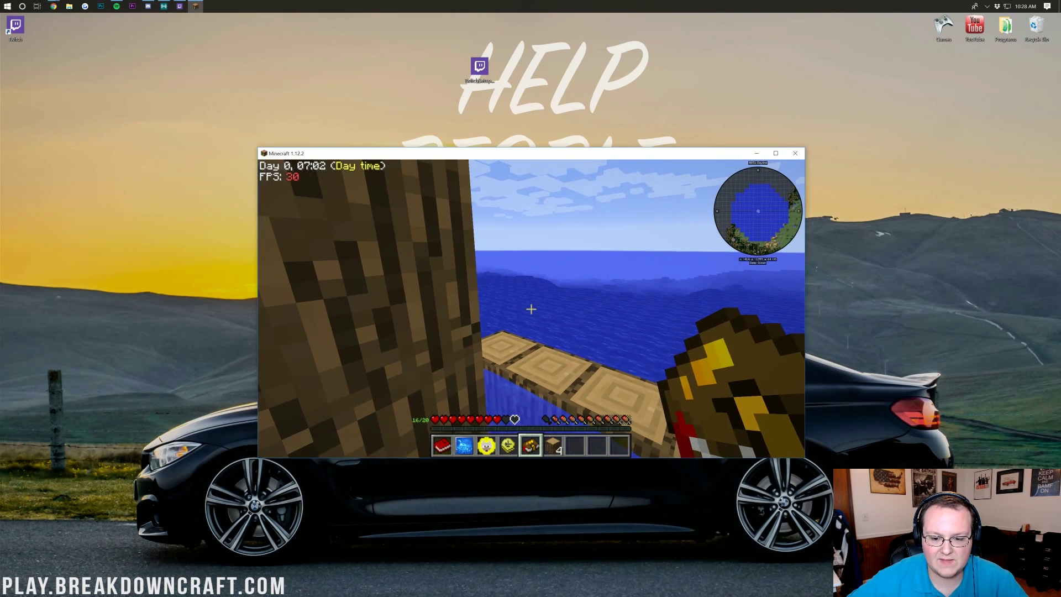
Reopen the Quest Book to view its quests, close it and open the chat
key("Escape")
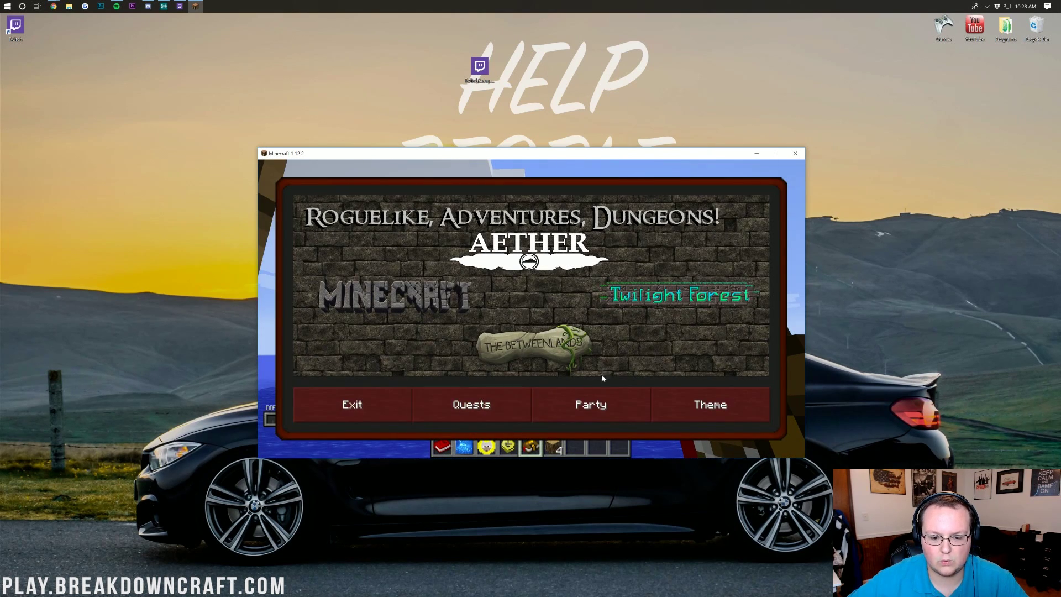
left_click(472, 403)
key("Escape")
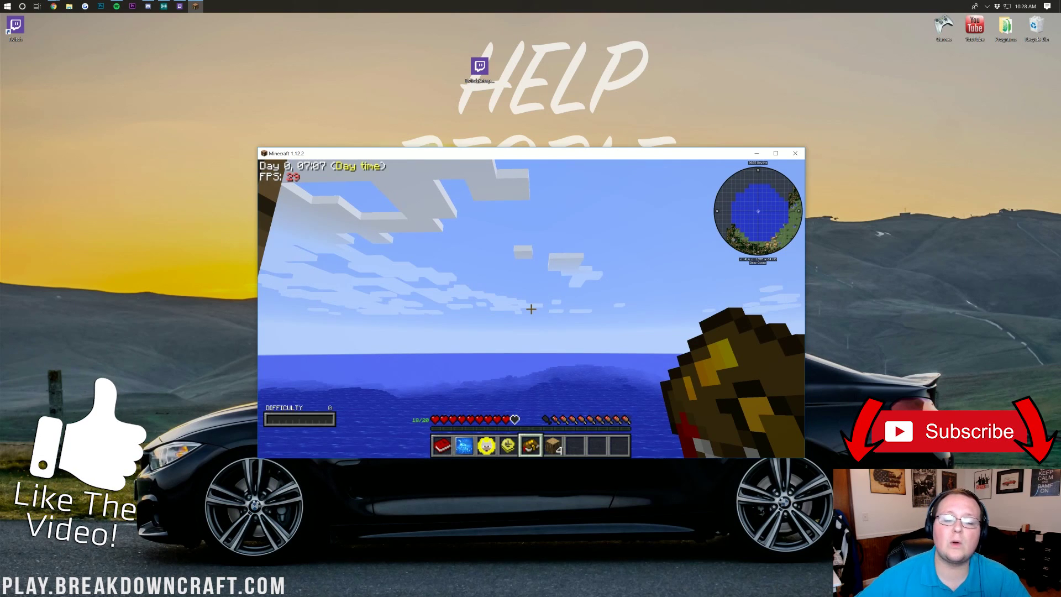
key("t")
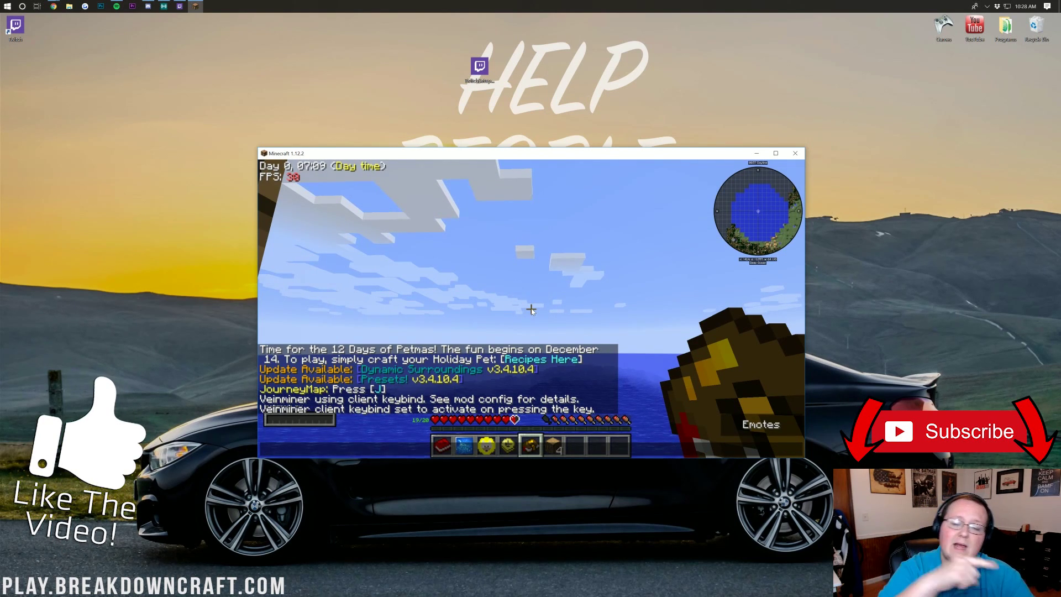